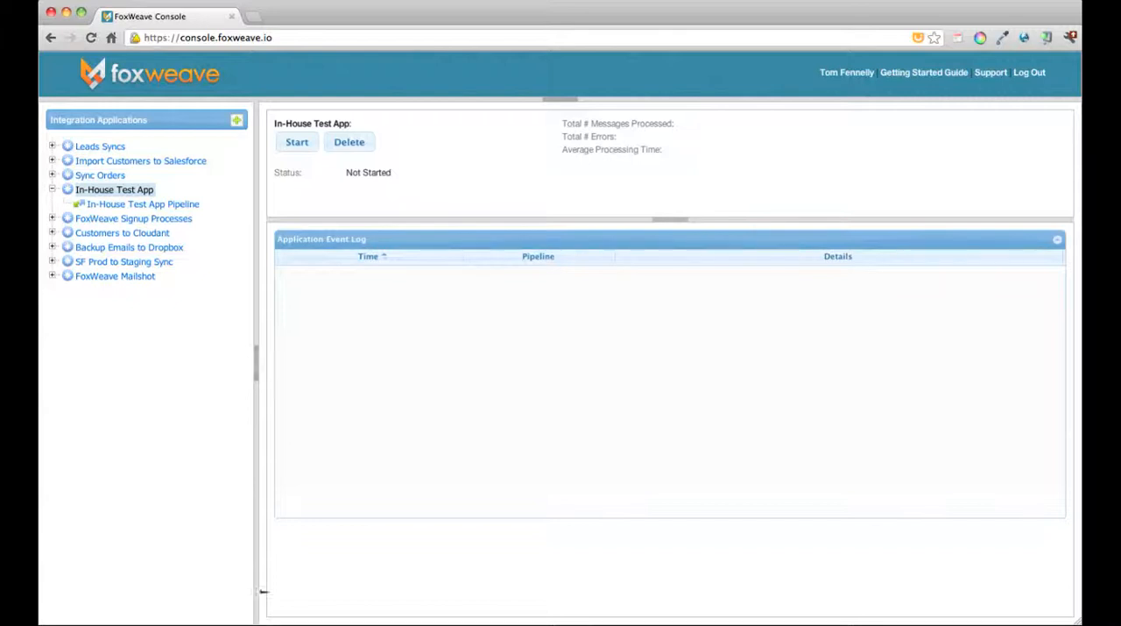
Step: View the In-House Test App Pipeline, return to its parent application and try to start it
{"action": "left_click", "coordinate": [129, 204]}
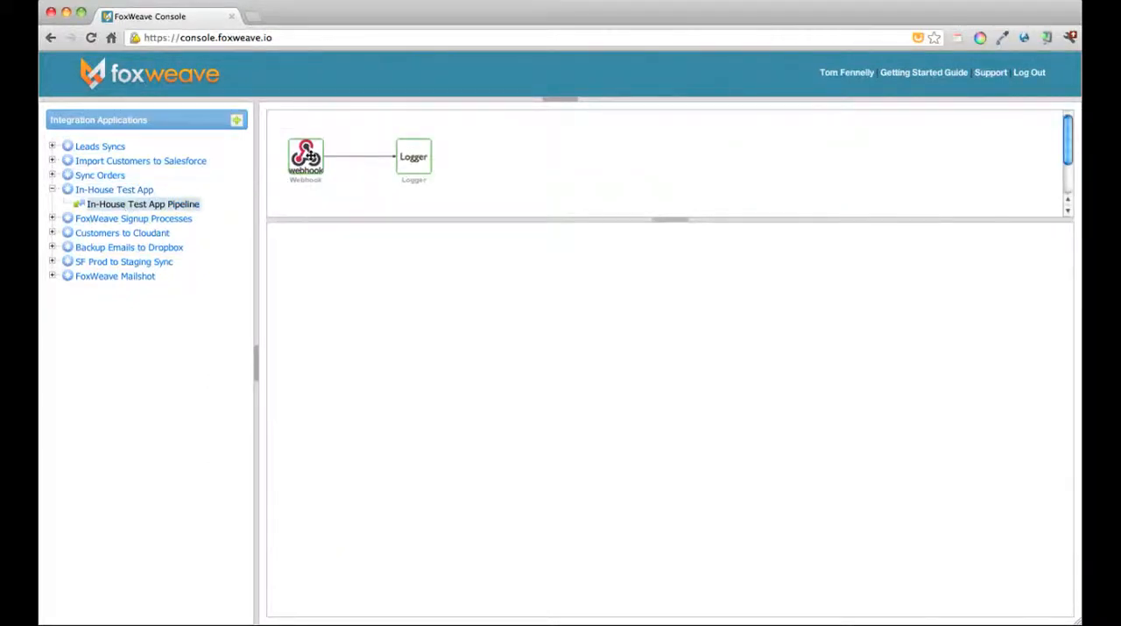
{"action": "left_click", "coordinate": [104, 191]}
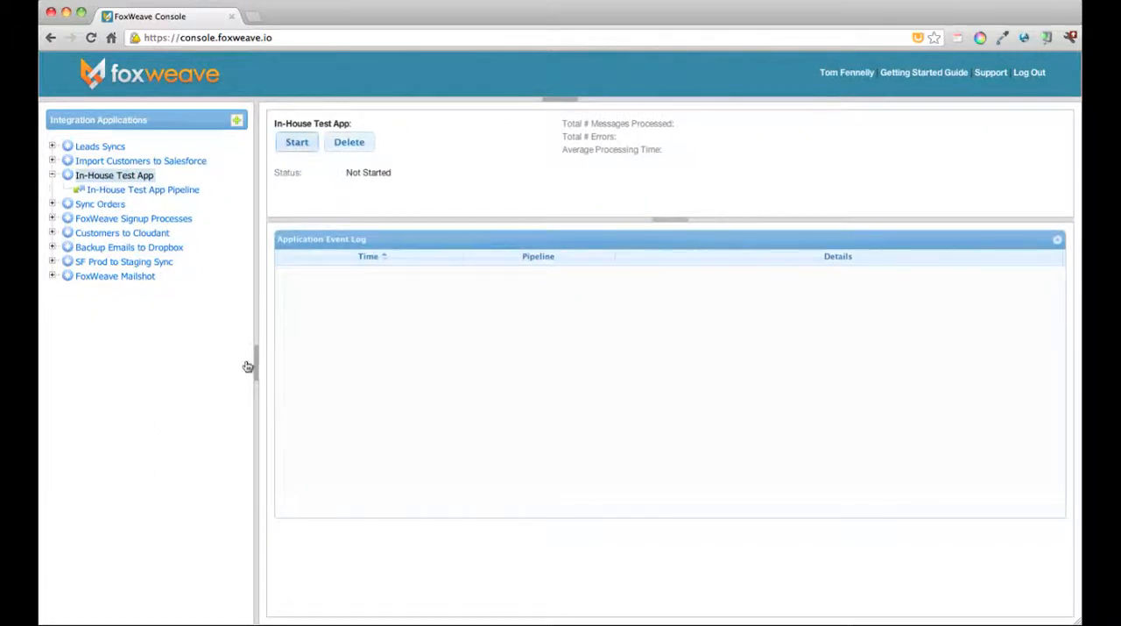
{"action": "left_click", "coordinate": [299, 142]}
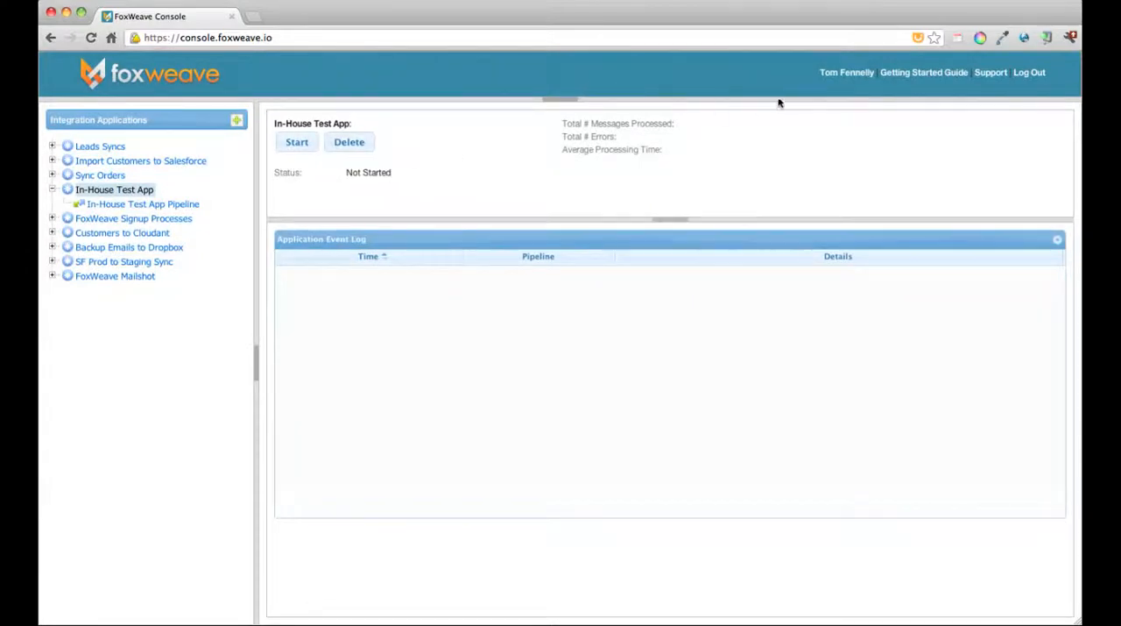
Step: Open the On-Premise section of the account profile and check the zap folder in Path Finder for the Tomcat archive
{"action": "left_click", "coordinate": [852, 74]}
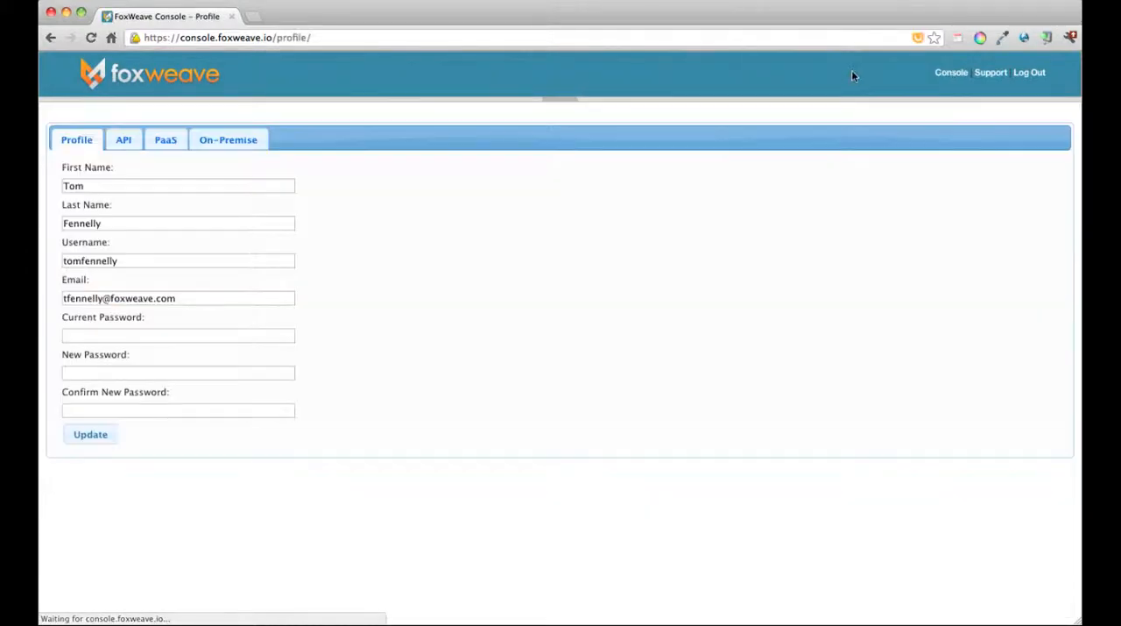
{"action": "left_click", "coordinate": [227, 142]}
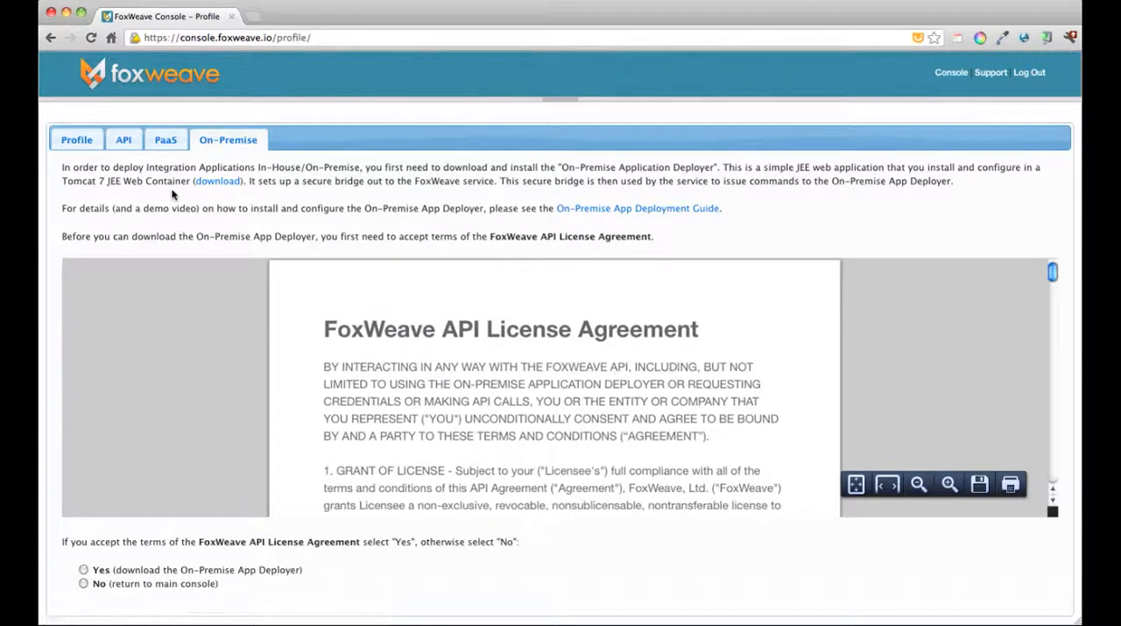
{"action": "key", "text": "super+Tab"}
{"action": "key", "text": "super+Tab"}
{"action": "key", "text": "super+Tab"}
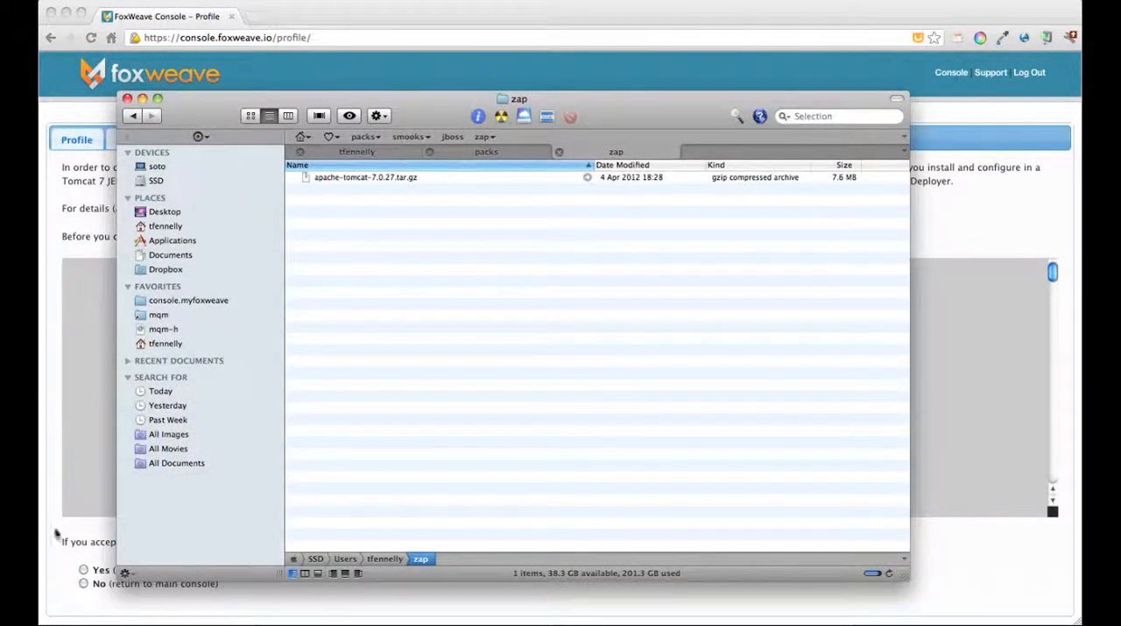
{"action": "left_click", "coordinate": [91, 607]}
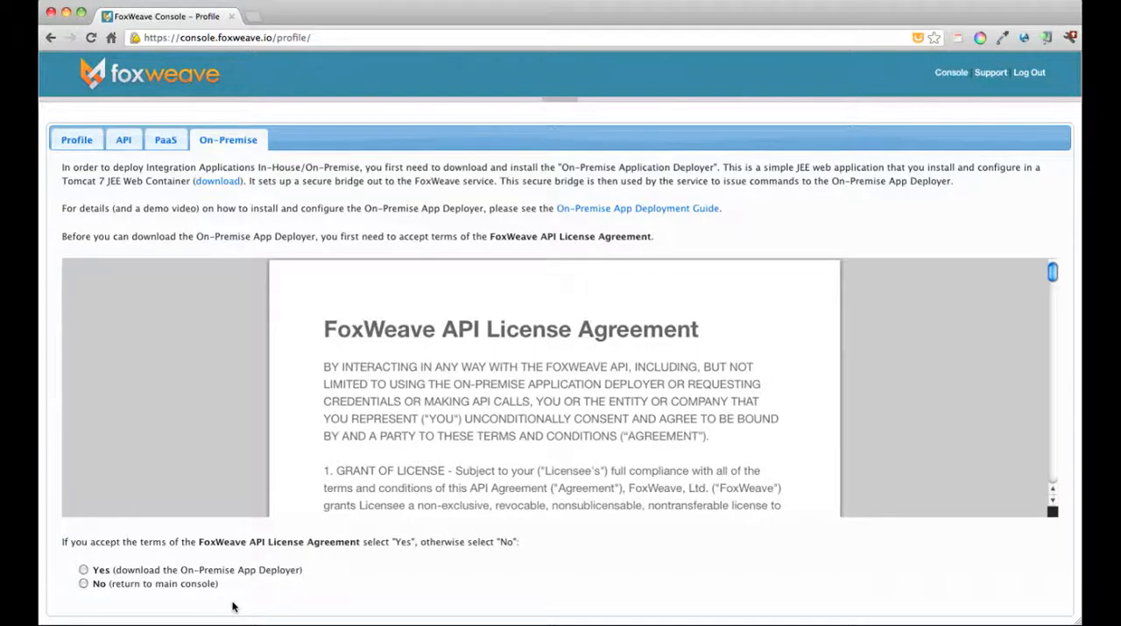
Step: Accept the FoxWeave API License Agreement and download the On-Premise App Deployer
{"action": "left_click", "coordinate": [84, 570]}
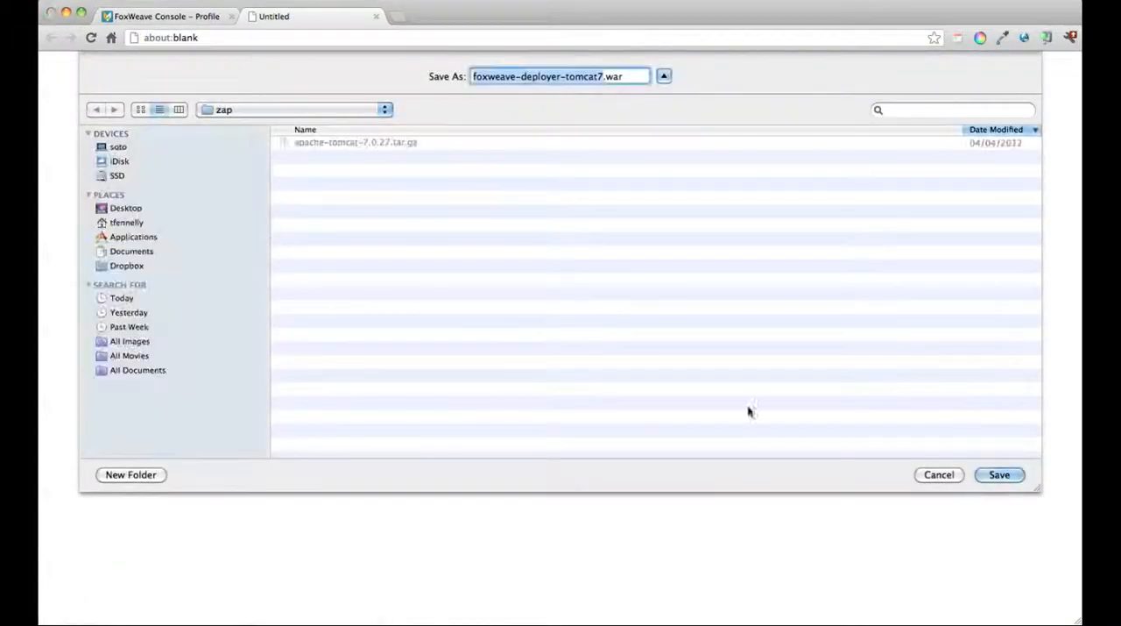
{"action": "left_click", "coordinate": [999, 475]}
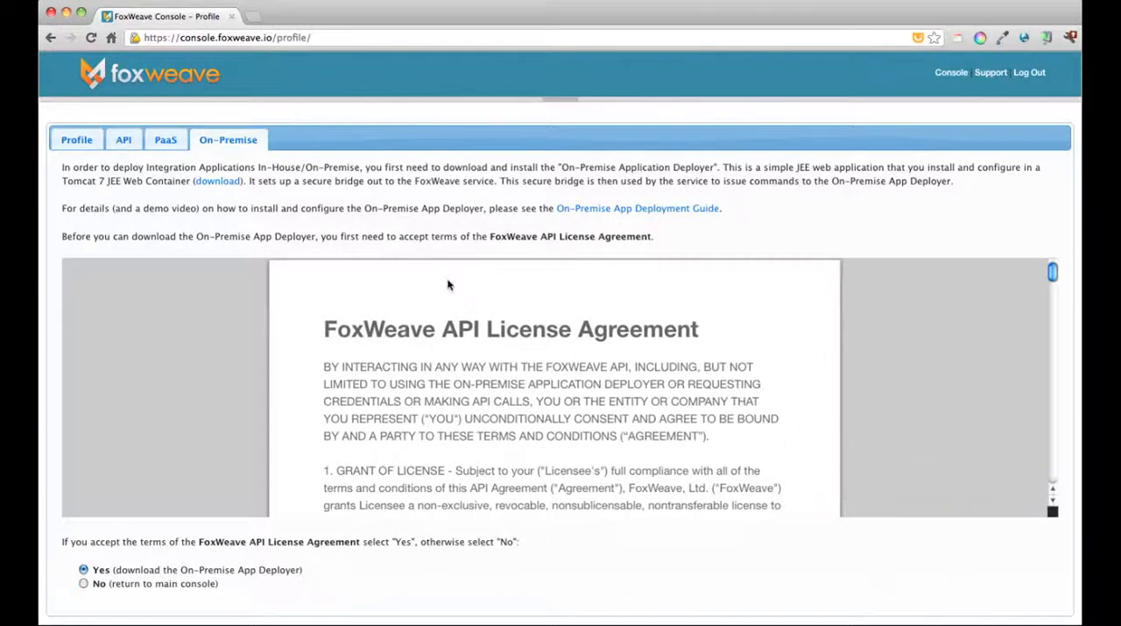
Step: Switch to Path Finder and extract apache-tomcat-7.0.27.tar.gz in the zap folder
{"action": "key", "text": "super+Tab"}
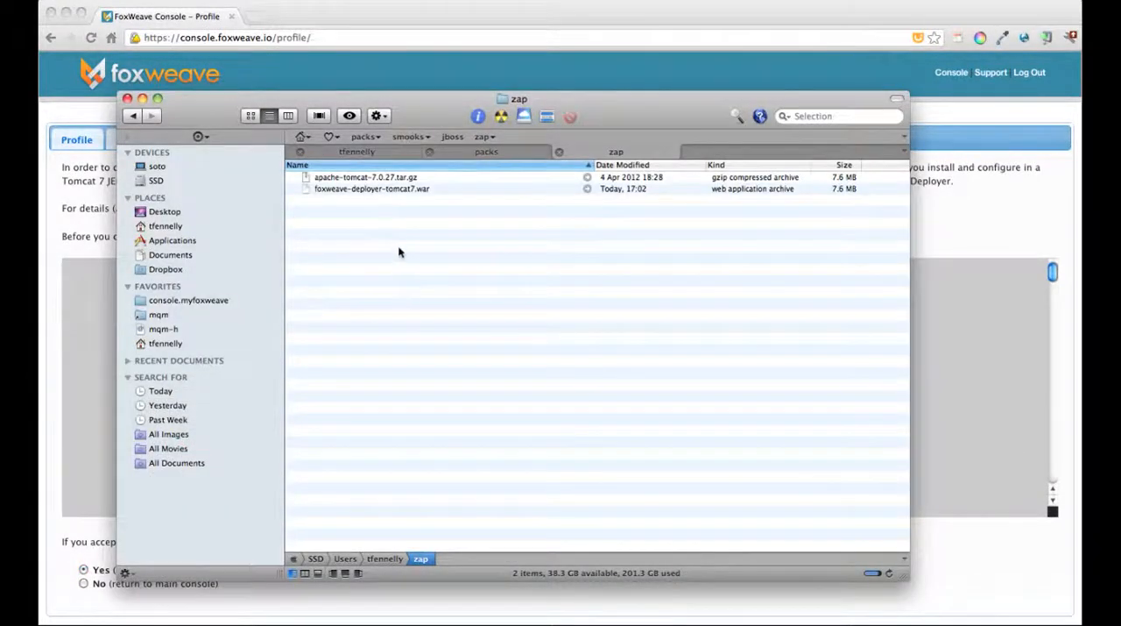
{"action": "left_click", "coordinate": [377, 180]}
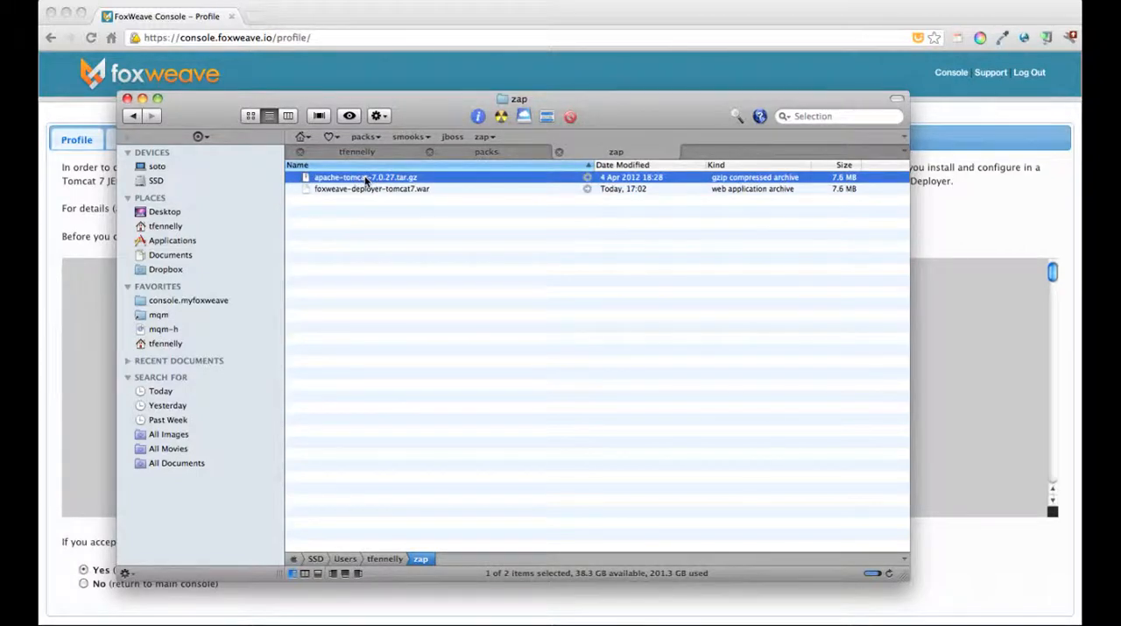
{"action": "double_click", "coordinate": [366, 181]}
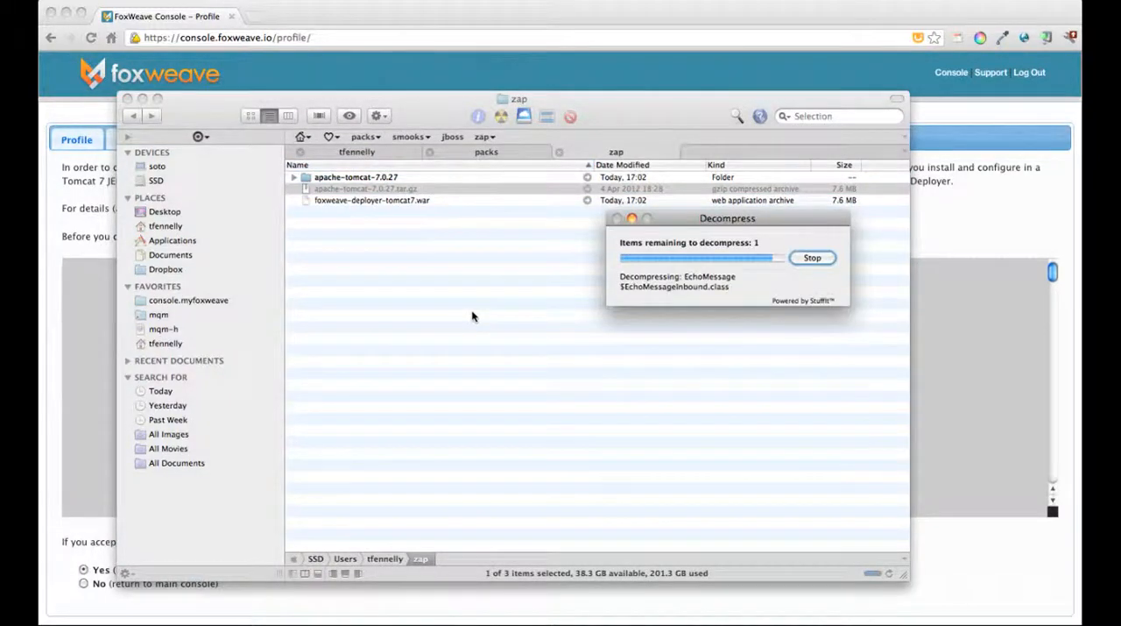
Step: Move foxweave-deployer-tomcat7.war into the webapps folder of apache-tomcat-7.0.27
{"action": "left_click", "coordinate": [295, 177]}
{"action": "left_click", "coordinate": [363, 329]}
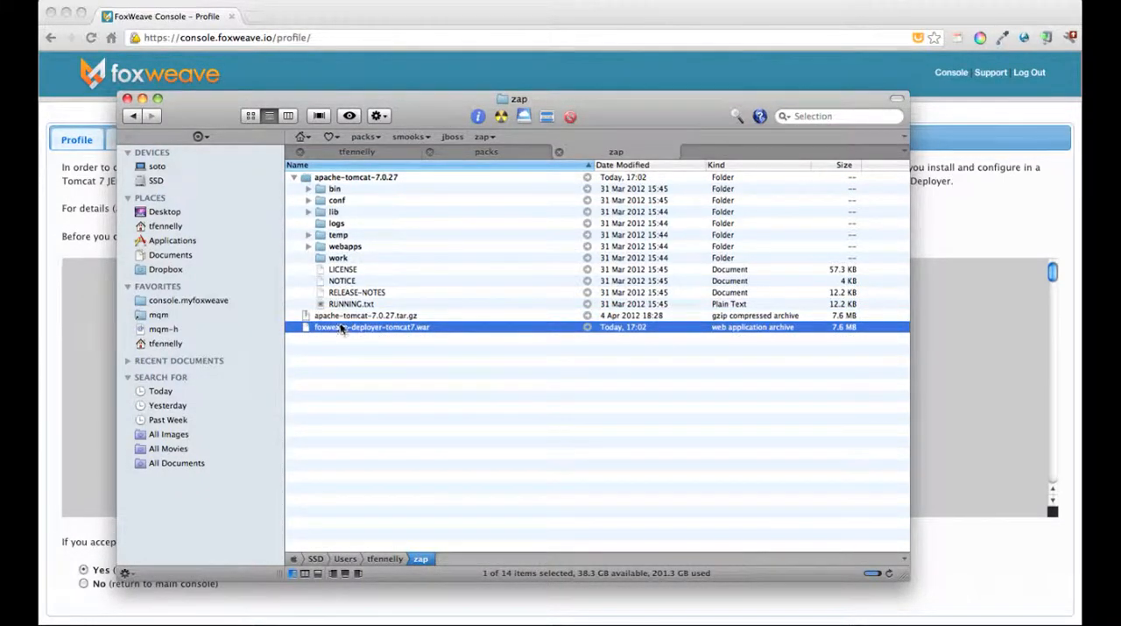
{"action": "left_click_drag", "start_coordinate": [343, 328], "coordinate": [349, 250]}
Step: Open catalina.sh from Tomcat's bin folder in Sublime Text 2 and enlarge the editor window
{"action": "left_click", "coordinate": [308, 189]}
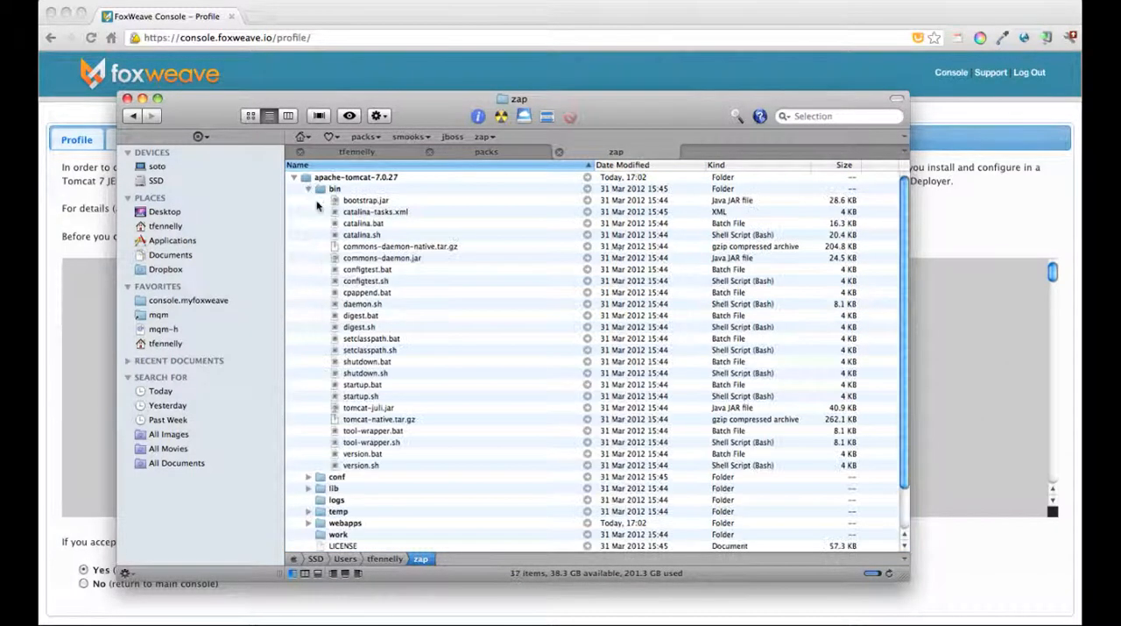
{"action": "left_click", "coordinate": [368, 235]}
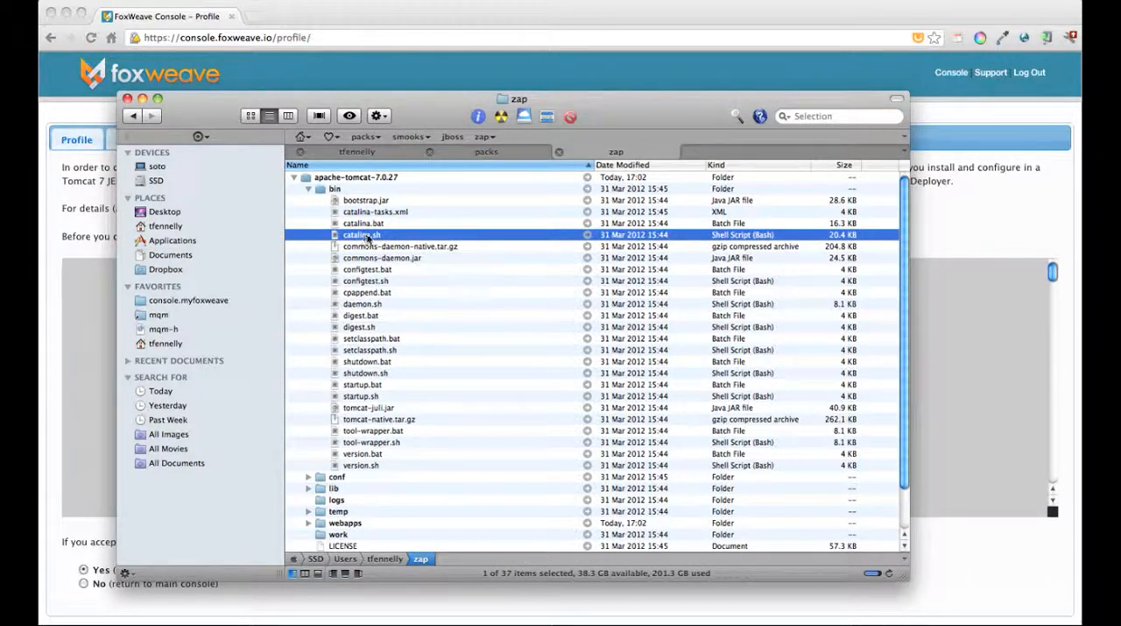
{"action": "left_click", "coordinate": [366, 224]}
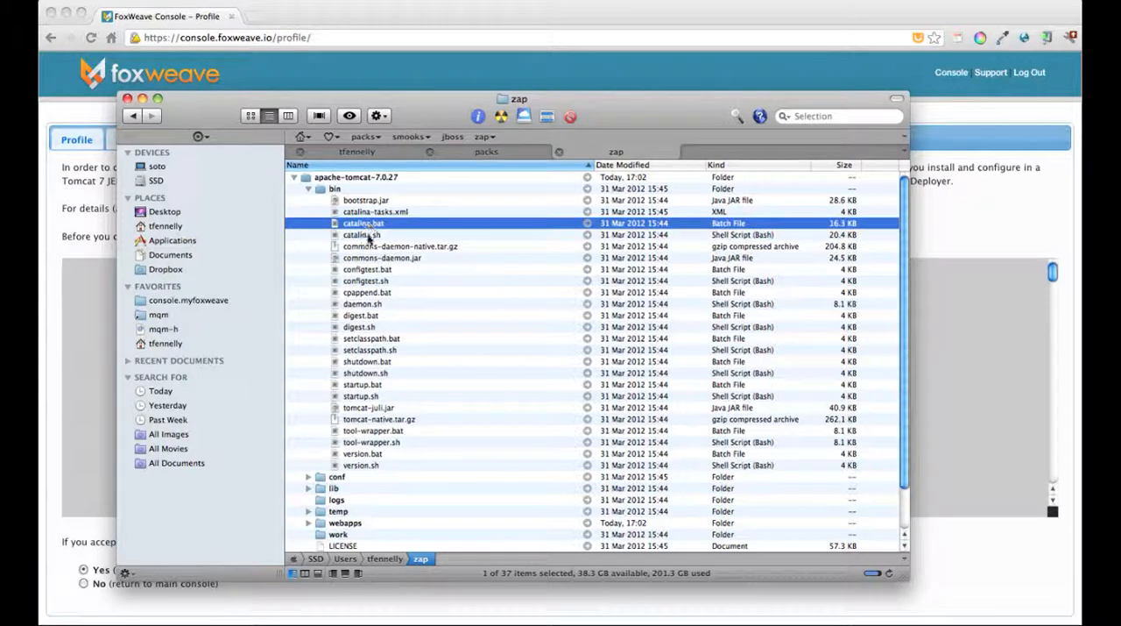
{"action": "left_click", "coordinate": [368, 235]}
{"action": "right_click", "coordinate": [375, 235]}
{"action": "mouse_move", "coordinate": [426, 255]}
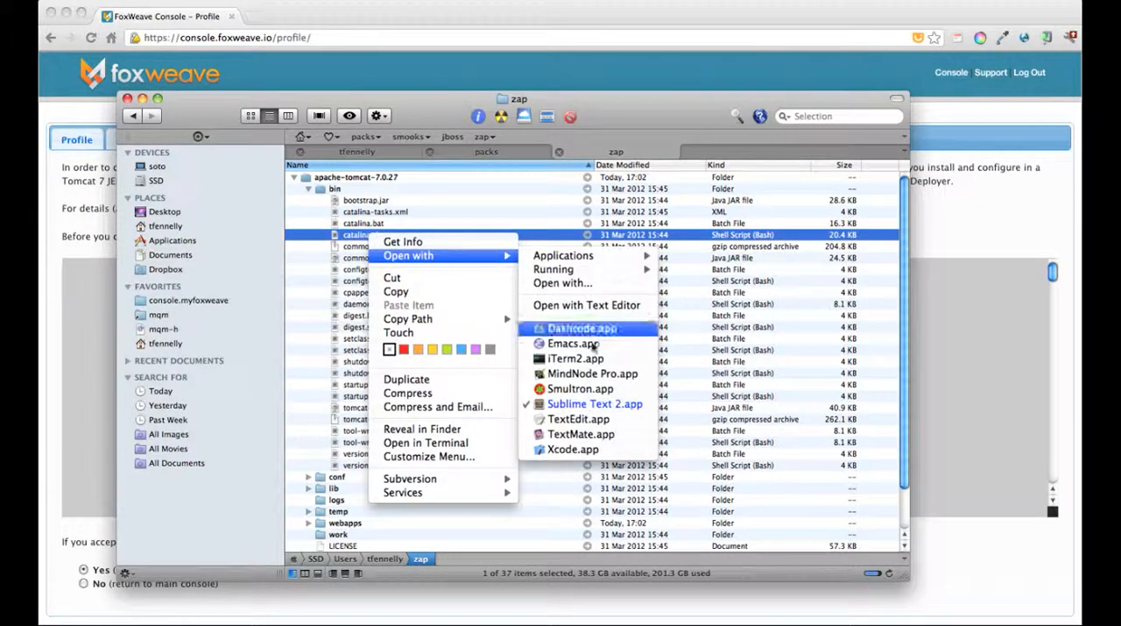
{"action": "left_click", "coordinate": [585, 407]}
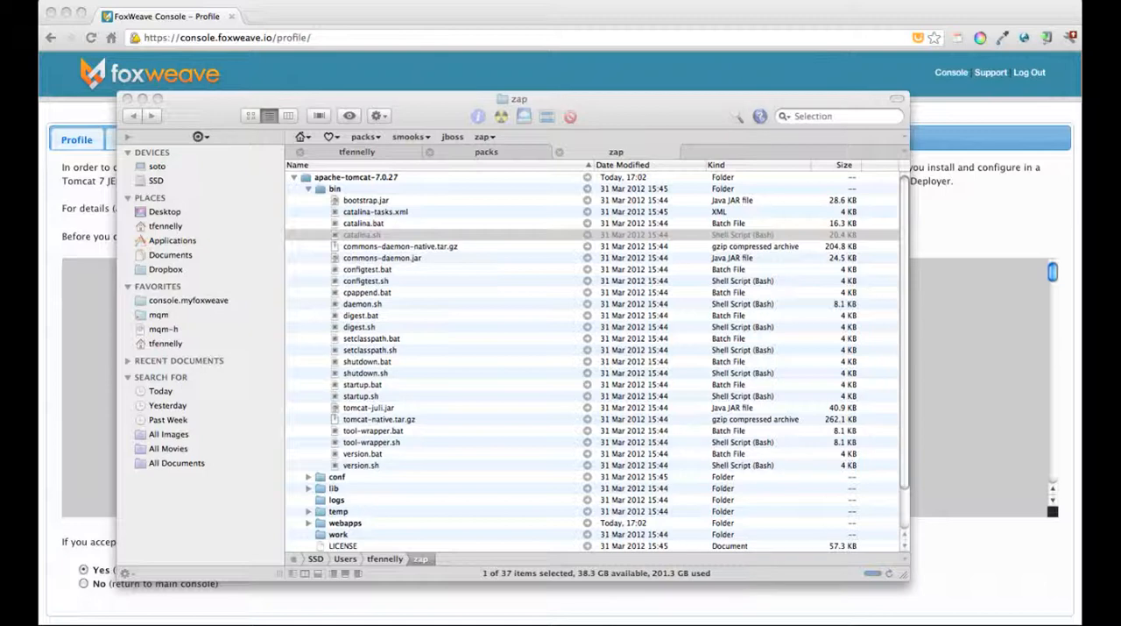
{"action": "left_click_drag", "start_coordinate": [364, 623], "coordinate": [101, 113]}
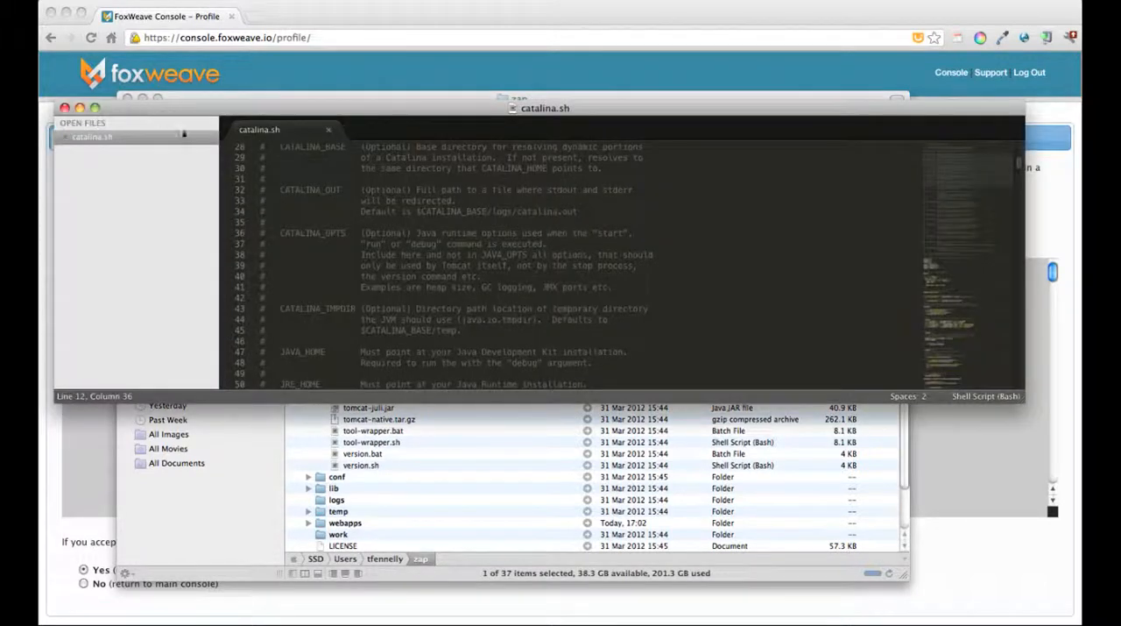
{"action": "left_click_drag", "start_coordinate": [1027, 401], "coordinate": [1042, 585]}
Step: Insert JAVA_OPTS="$JAVA_OPTS -DTomcat7Deployer_TargetName='In-House 01'" above the OS specific support section of catalina.sh
{"action": "scroll", "coordinate": [599, 441], "scroll_direction": "down", "scroll_amount": 10}
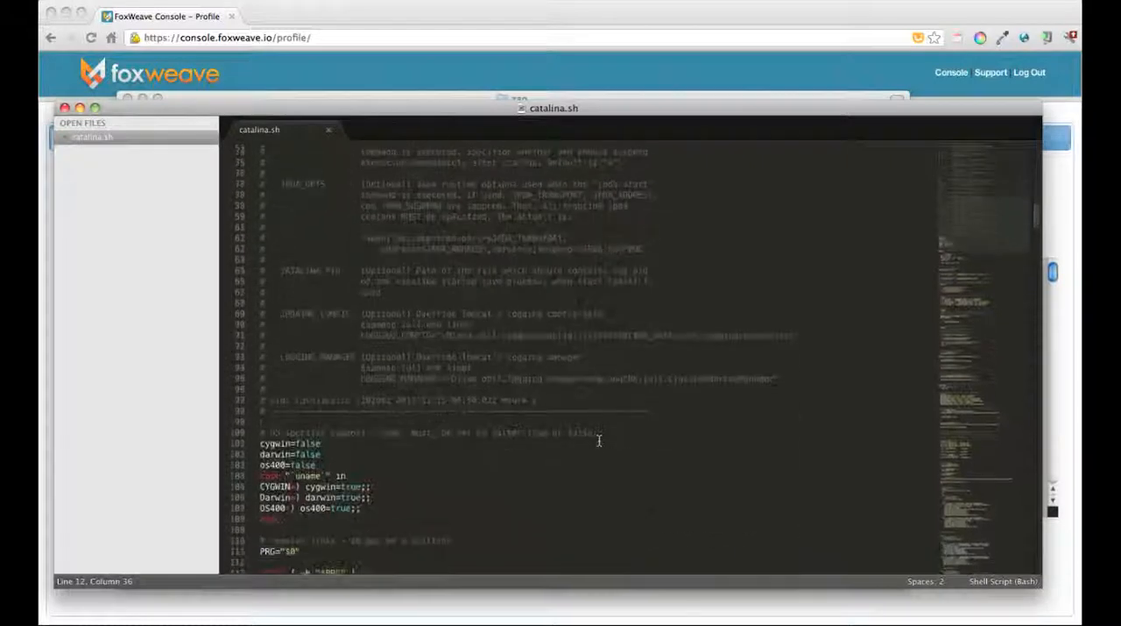
{"action": "left_click", "coordinate": [375, 386]}
{"action": "key", "text": "Return"}
{"action": "key", "text": "Return"}
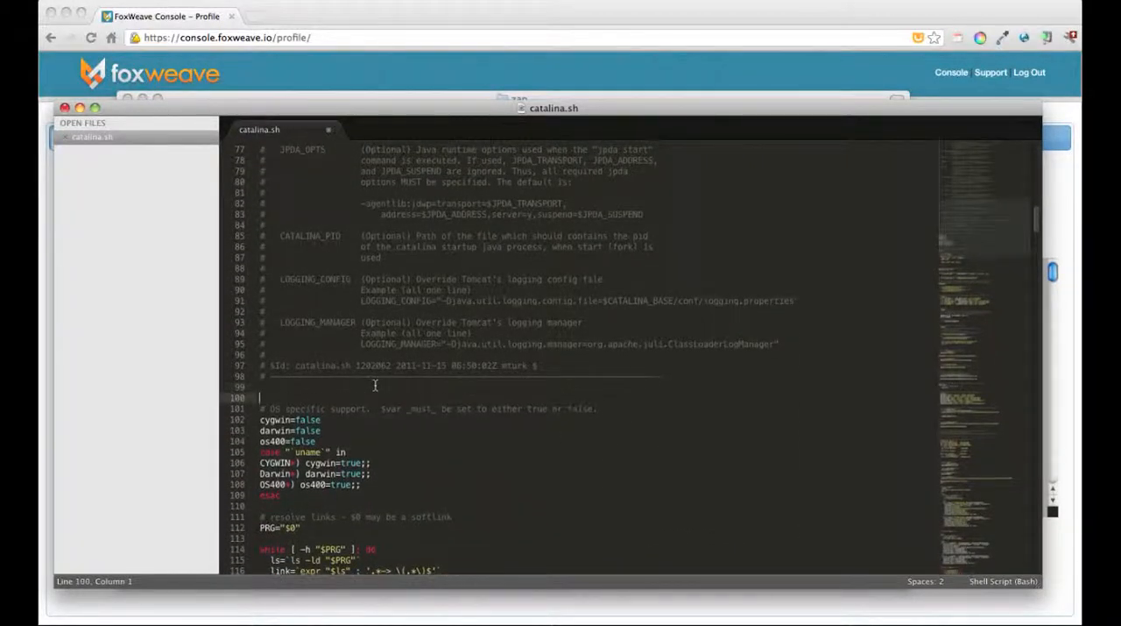
{"action": "left_click", "coordinate": [267, 396]}
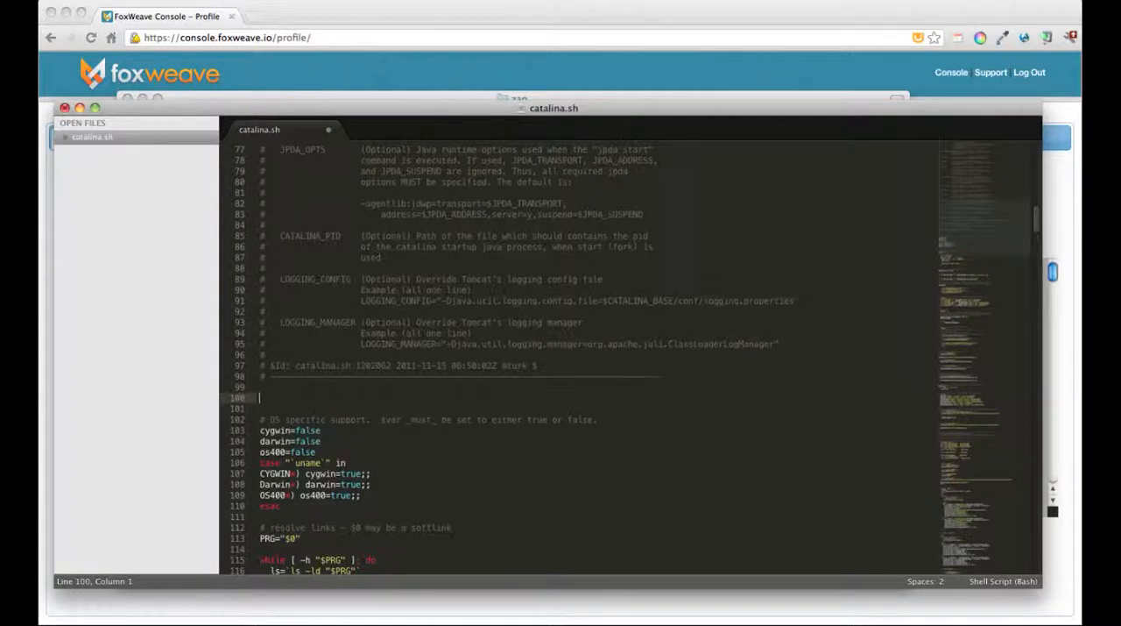
{"action": "key", "text": "super+Tab"}
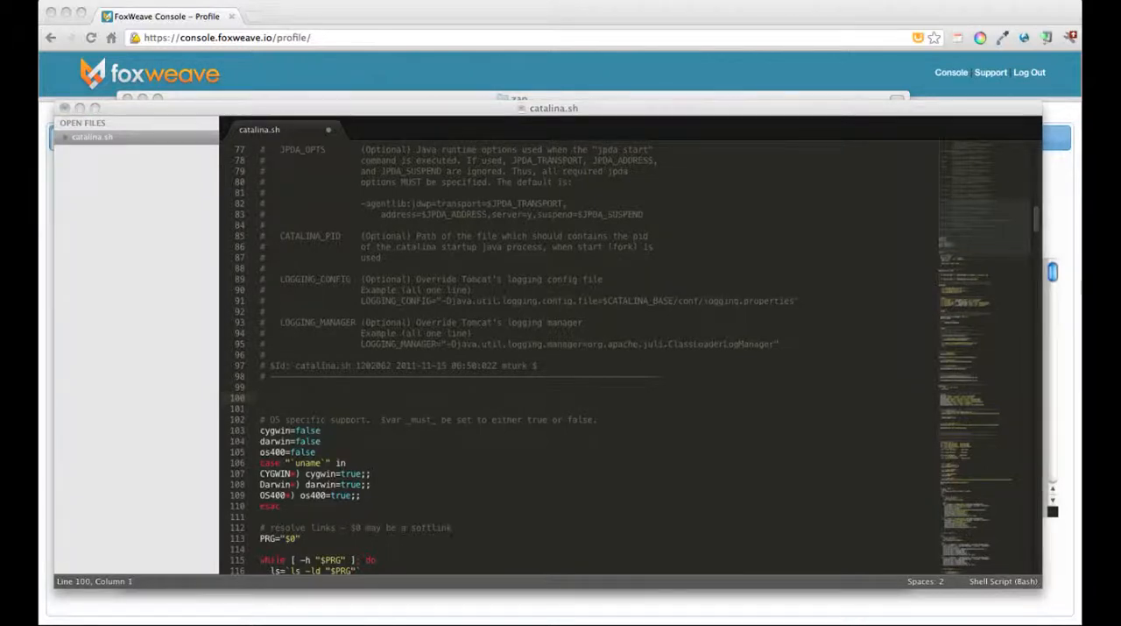
{"action": "key", "text": "super+c"}
{"action": "key", "text": "super+Tab"}
{"action": "key", "text": "super+v"}
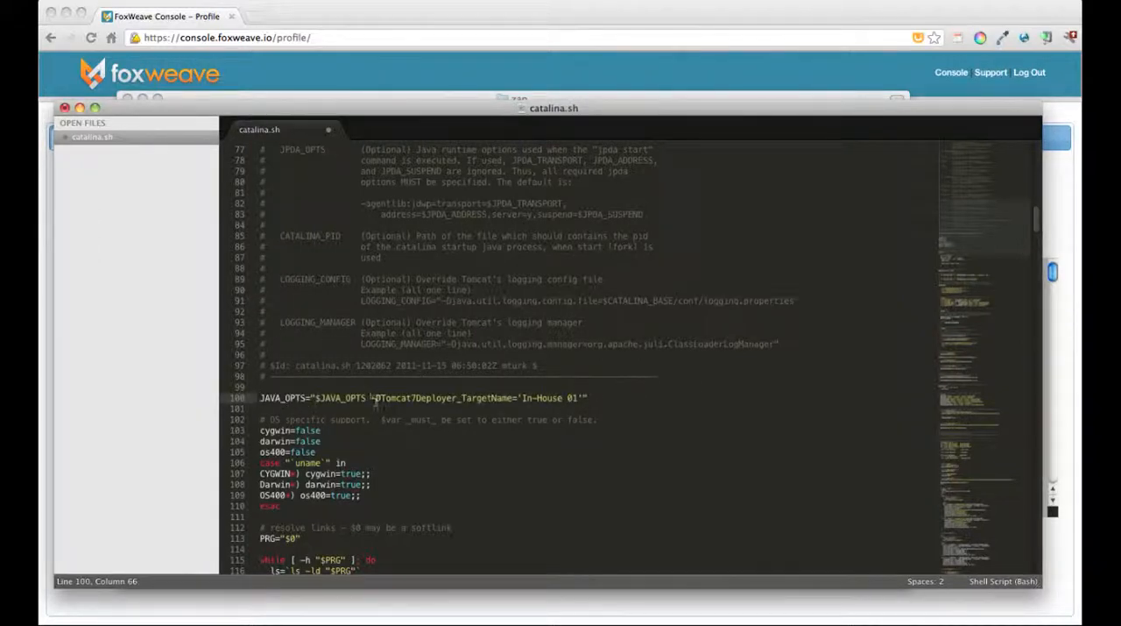
Step: Review the Tomcat7Deployer_TargetName option and its value in the JAVA_OPTS line, and save catalina.sh
{"action": "left_click_drag", "start_coordinate": [375, 397], "coordinate": [520, 398]}
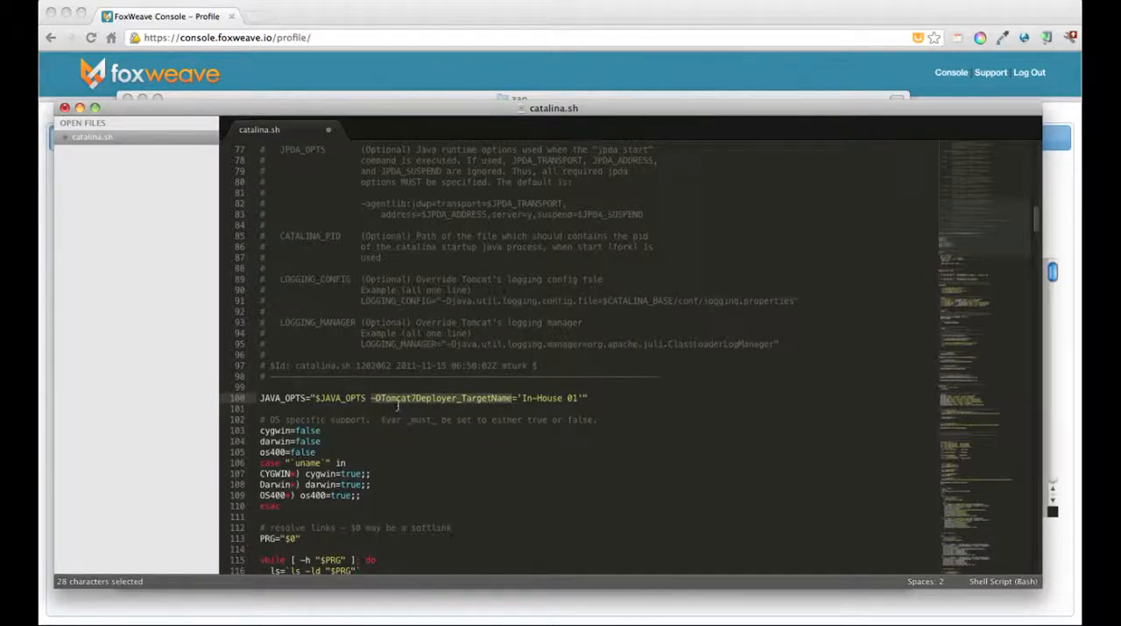
{"action": "left_click", "coordinate": [522, 399]}
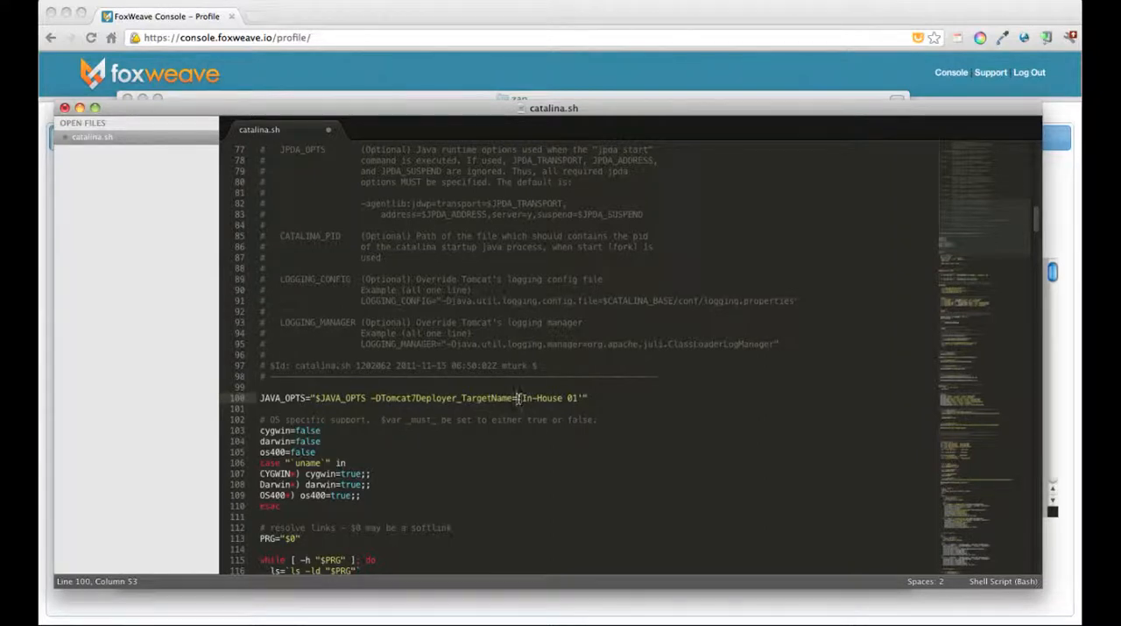
{"action": "mouse_move", "coordinate": [524, 399]}
{"action": "left_mouse_down"}
{"action": "mouse_move", "coordinate": [557, 398]}
{"action": "mouse_move", "coordinate": [526, 400]}
{"action": "left_mouse_up"}
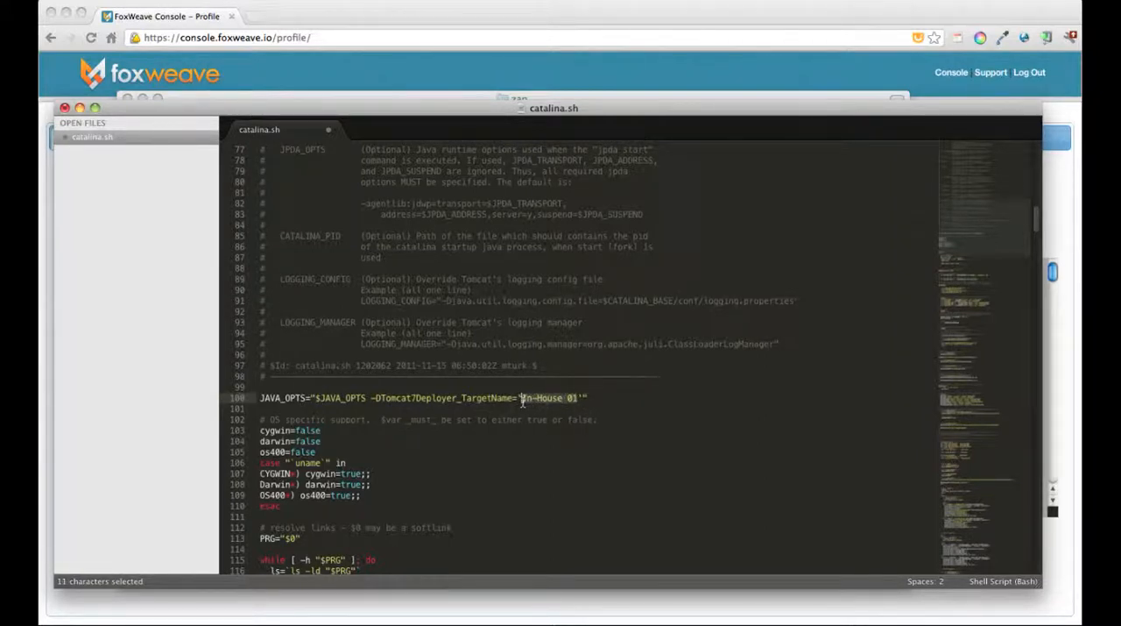
{"action": "left_click", "coordinate": [582, 400]}
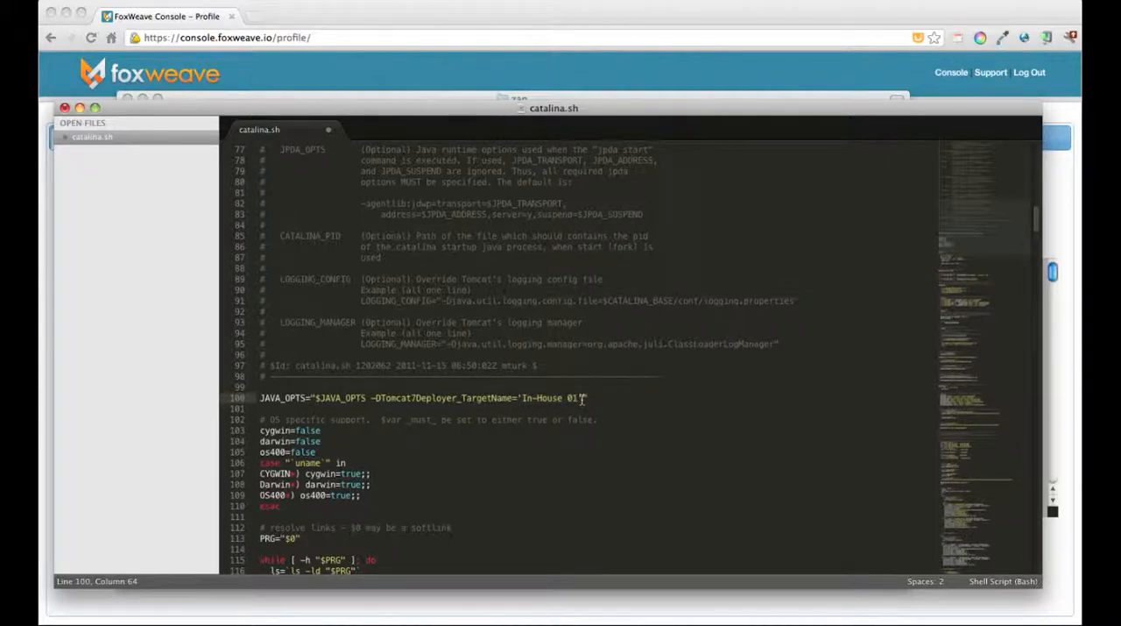
{"action": "left_click_drag", "start_coordinate": [582, 399], "coordinate": [519, 401]}
{"action": "left_click", "coordinate": [530, 412]}
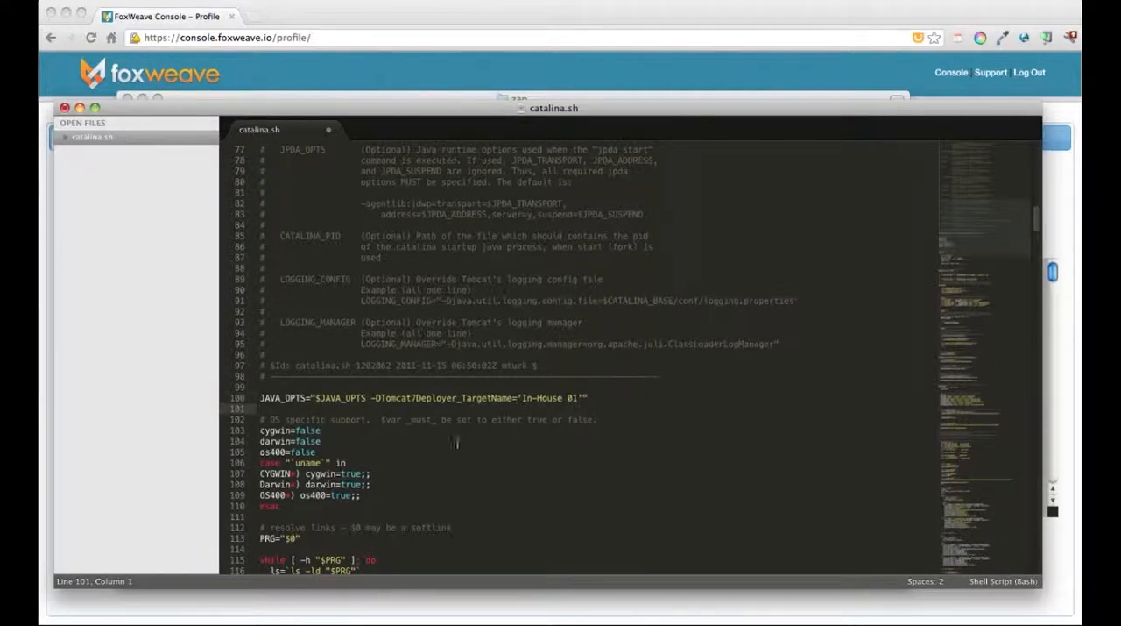
{"action": "left_click", "coordinate": [375, 434]}
{"action": "key", "text": "super+s"}
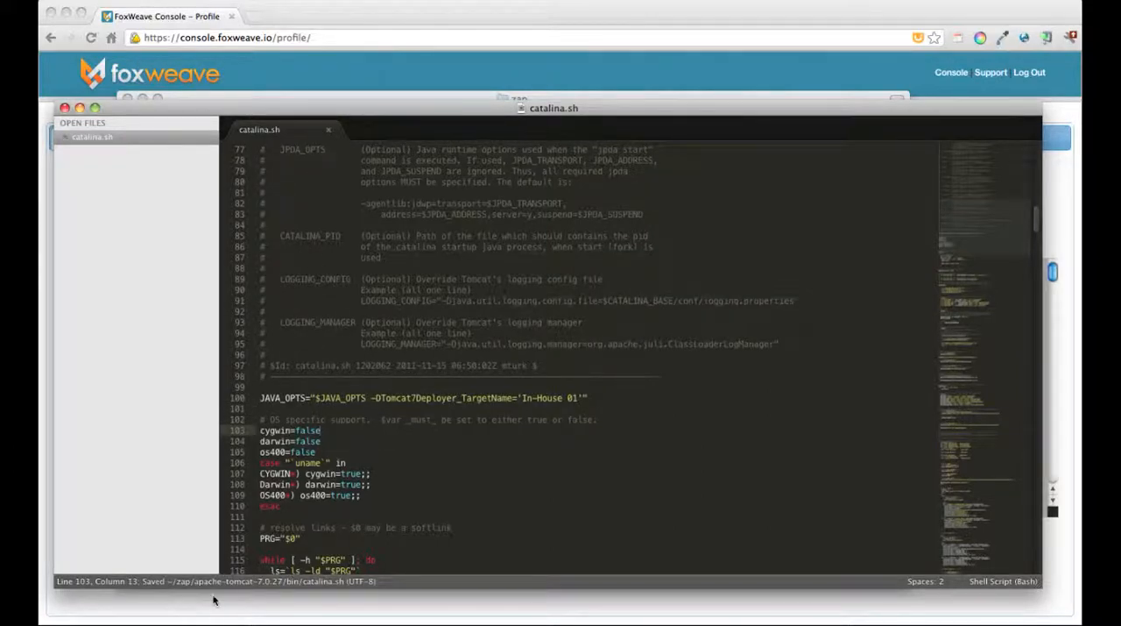
Step: Switch to Path Finder, collapse the bin folder and open tomcat-users.xml from the conf folder
{"action": "key", "text": "super+Tab"}
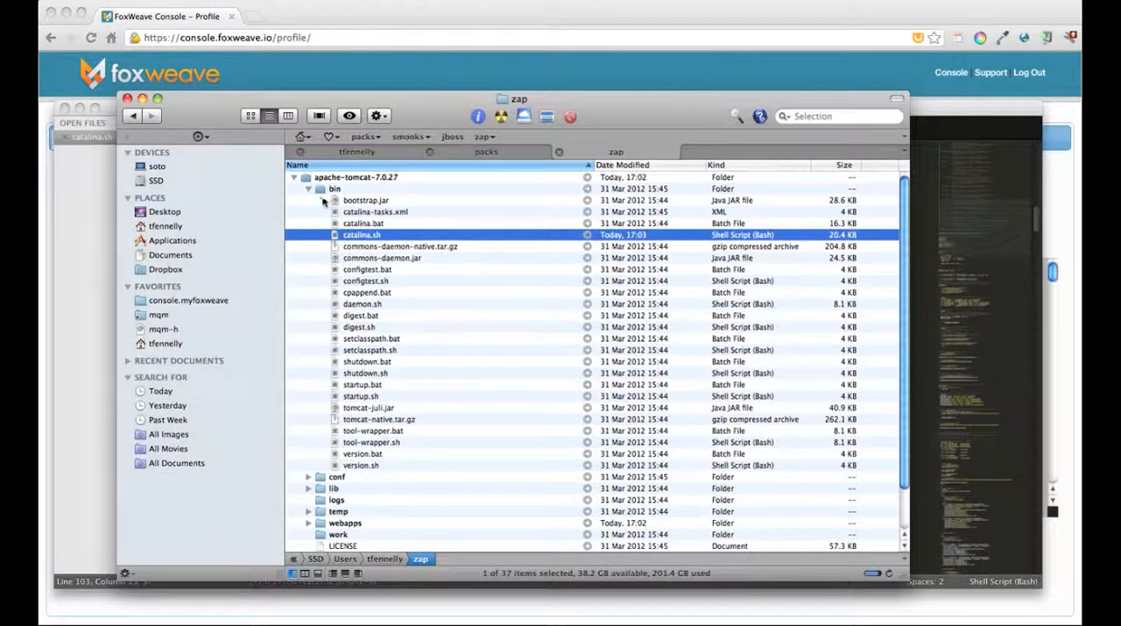
{"action": "left_click", "coordinate": [308, 189]}
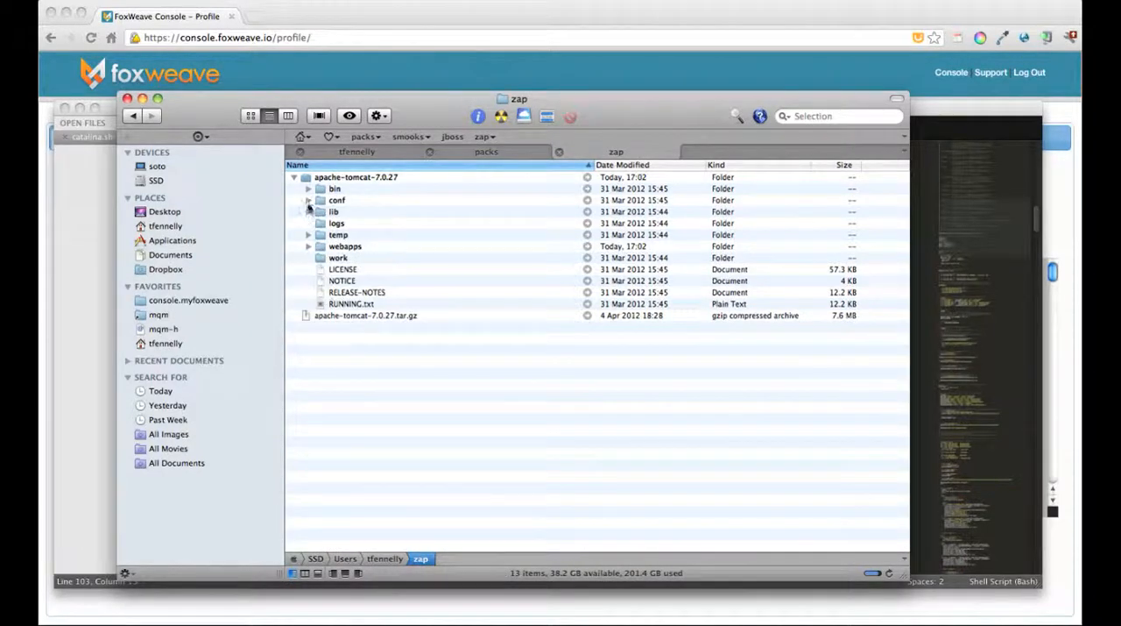
{"action": "left_click", "coordinate": [308, 199]}
{"action": "double_click", "coordinate": [368, 270]}
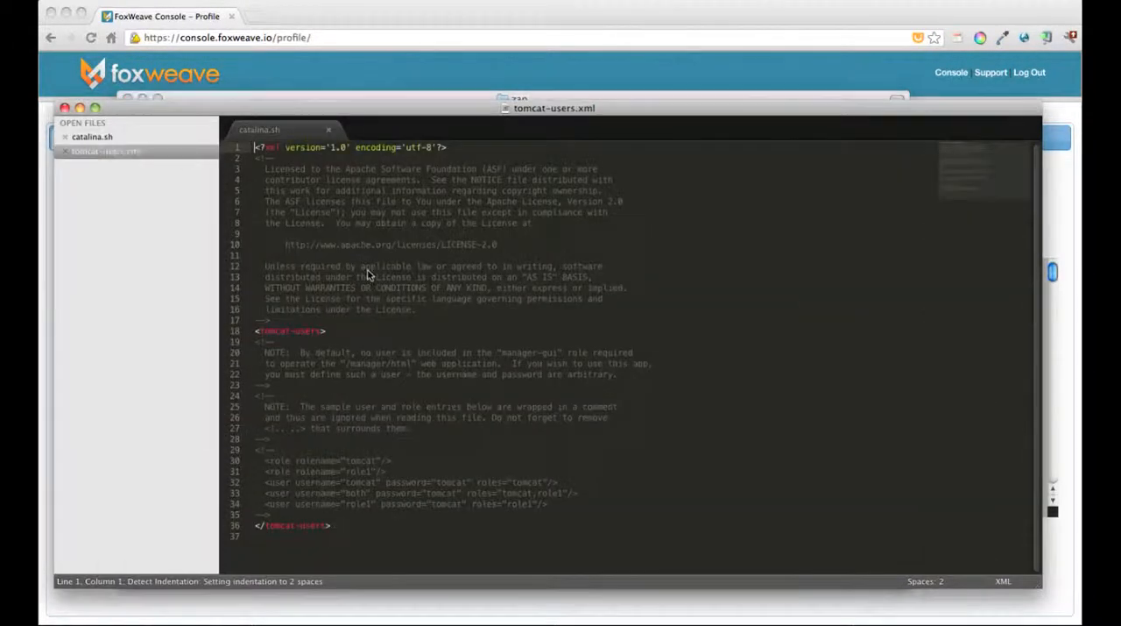
Step: Add a user entry above the commented sample roles with username foxweave, its password and the manager-script role
{"action": "left_click", "coordinate": [305, 441]}
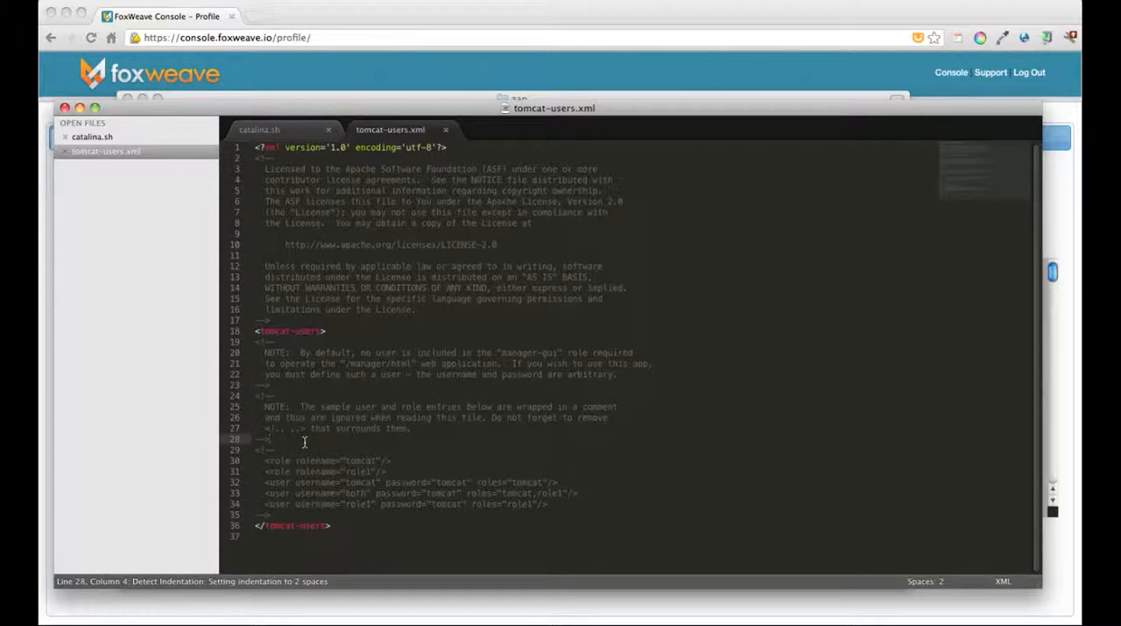
{"action": "key", "text": "Return"}
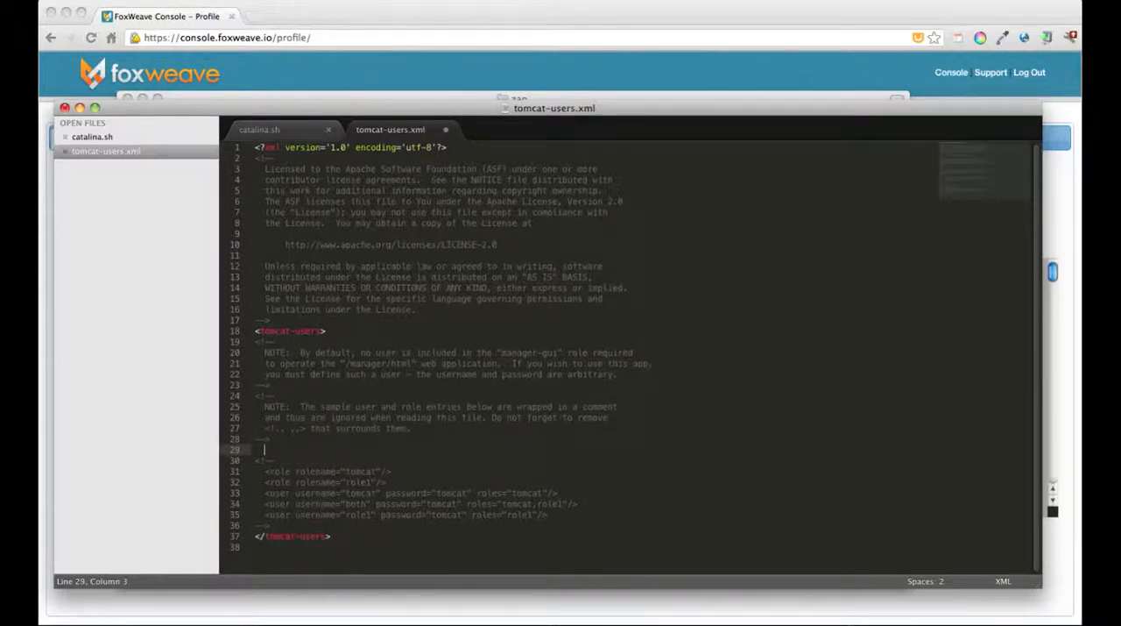
{"action": "key", "text": "super+Tab"}
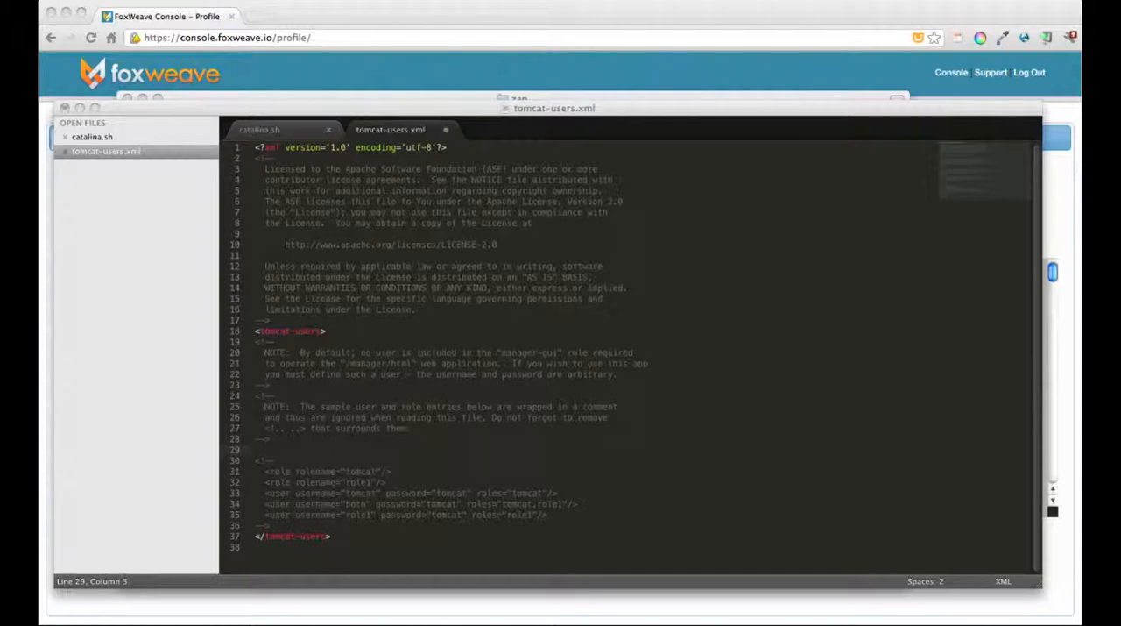
{"action": "left_click", "coordinate": [295, 450]}
{"action": "key", "text": "super+v"}
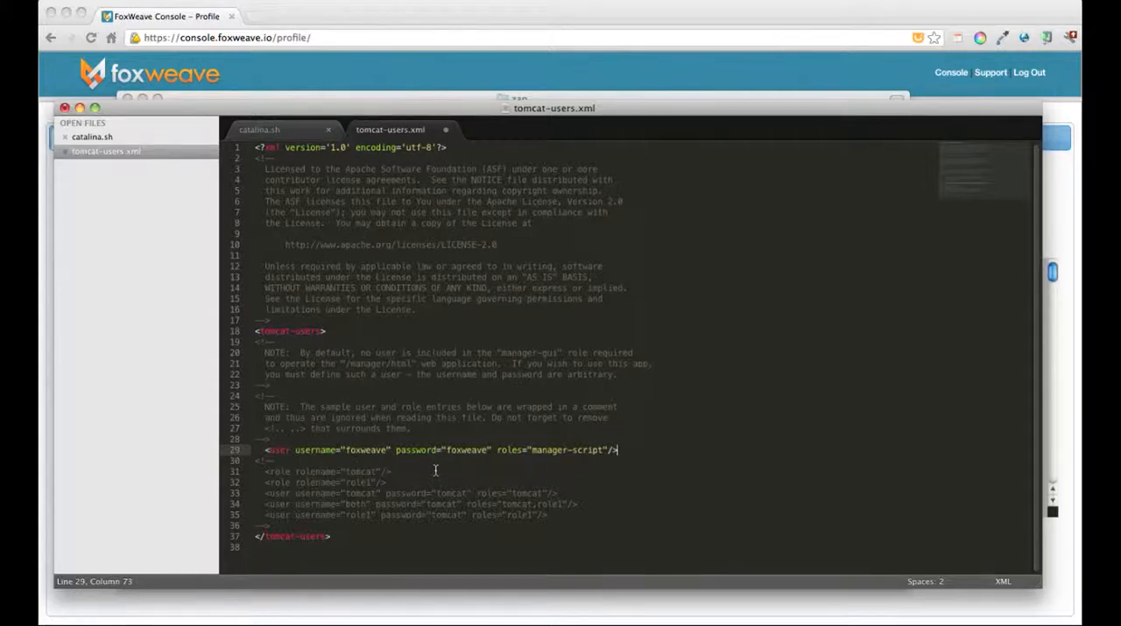
Step: Save tomcat-users.xml and review the manager-script role and the foxweave username in the new user entry
{"action": "key", "text": "super+s"}
{"action": "key", "text": "alt+Left"}
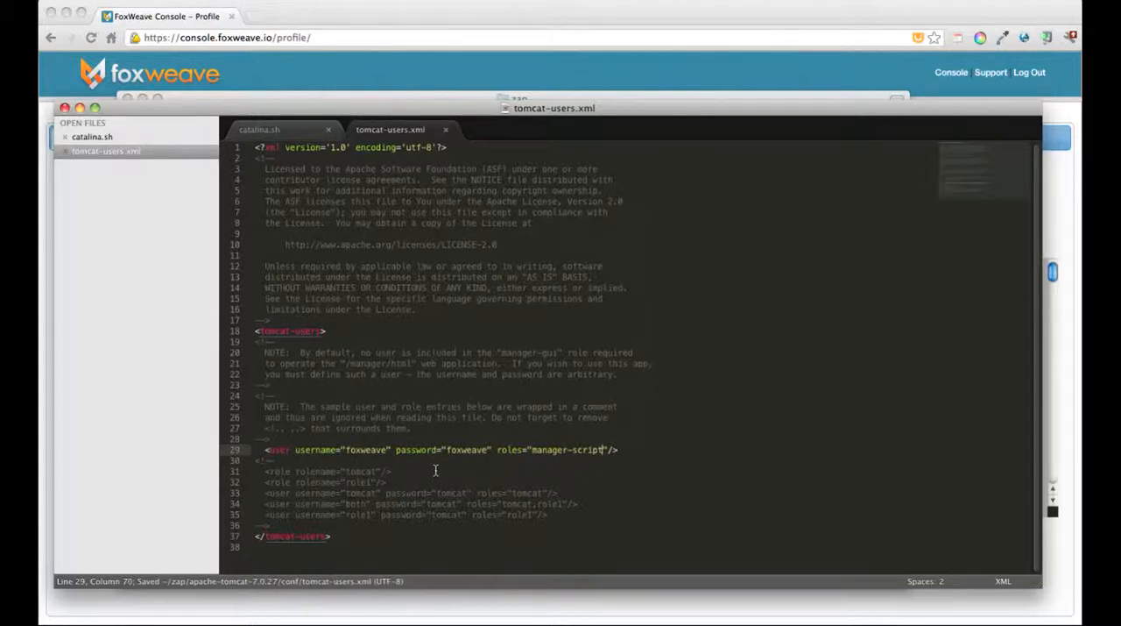
{"action": "key", "text": "alt+shift+Left"}
{"action": "key", "text": "alt+shift+Left"}
{"action": "key", "text": "alt+shift+Left"}
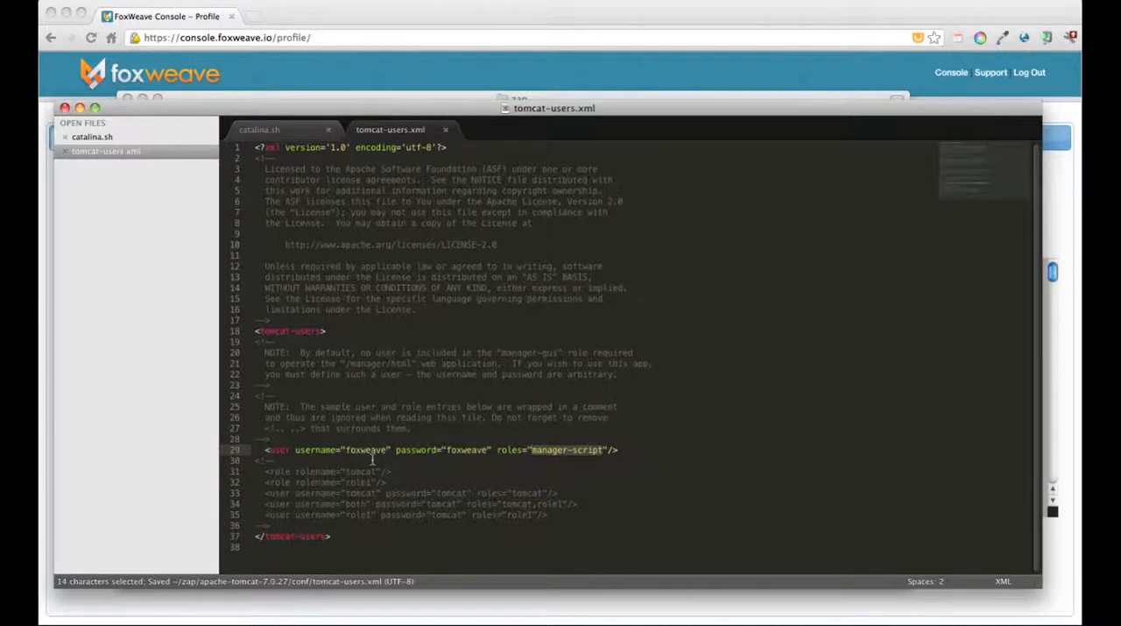
{"action": "double_click", "coordinate": [372, 450]}
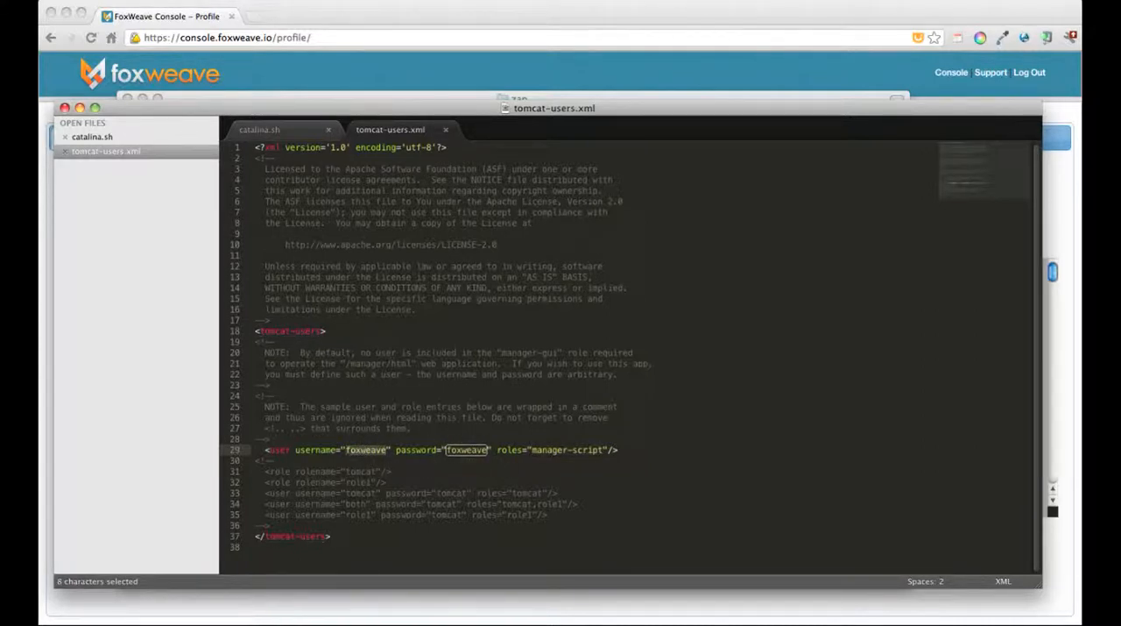
{"action": "left_click", "coordinate": [384, 472]}
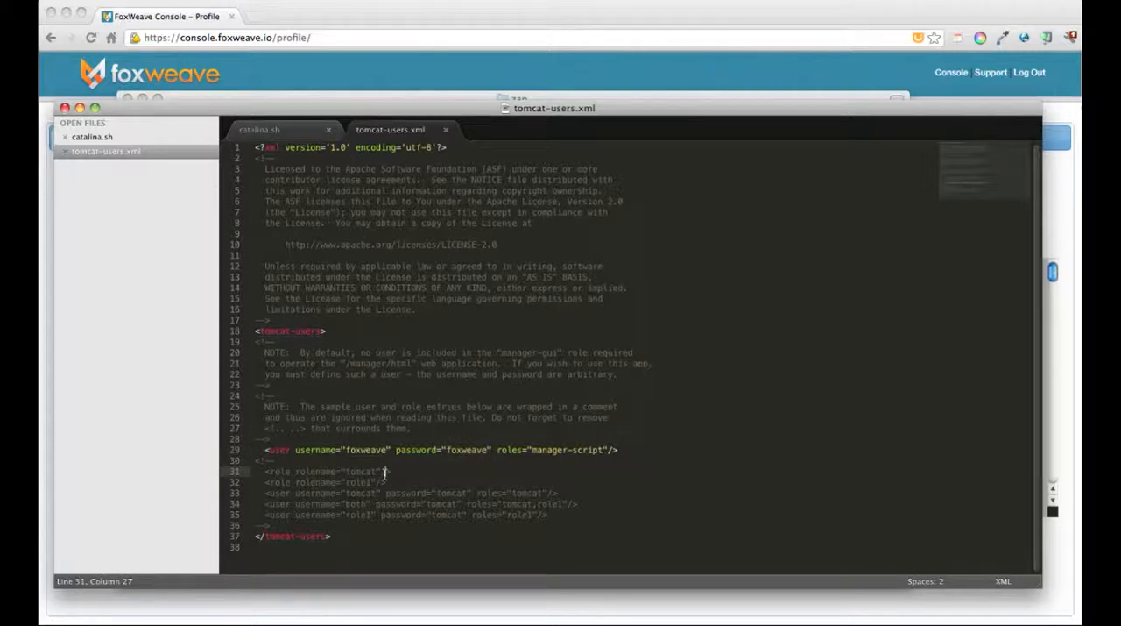
{"action": "key", "text": "super+s"}
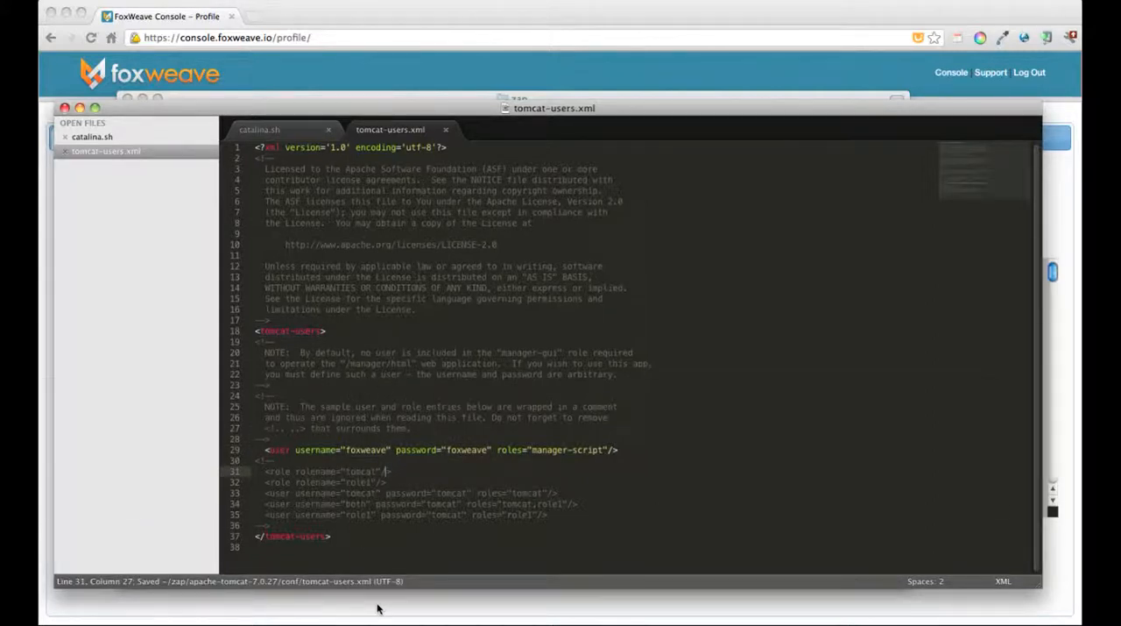
Step: Copy the path of Tomcat's bin folder in Path Finder, switch to iTerm2 and change to that directory
{"action": "key", "text": "super+Tab"}
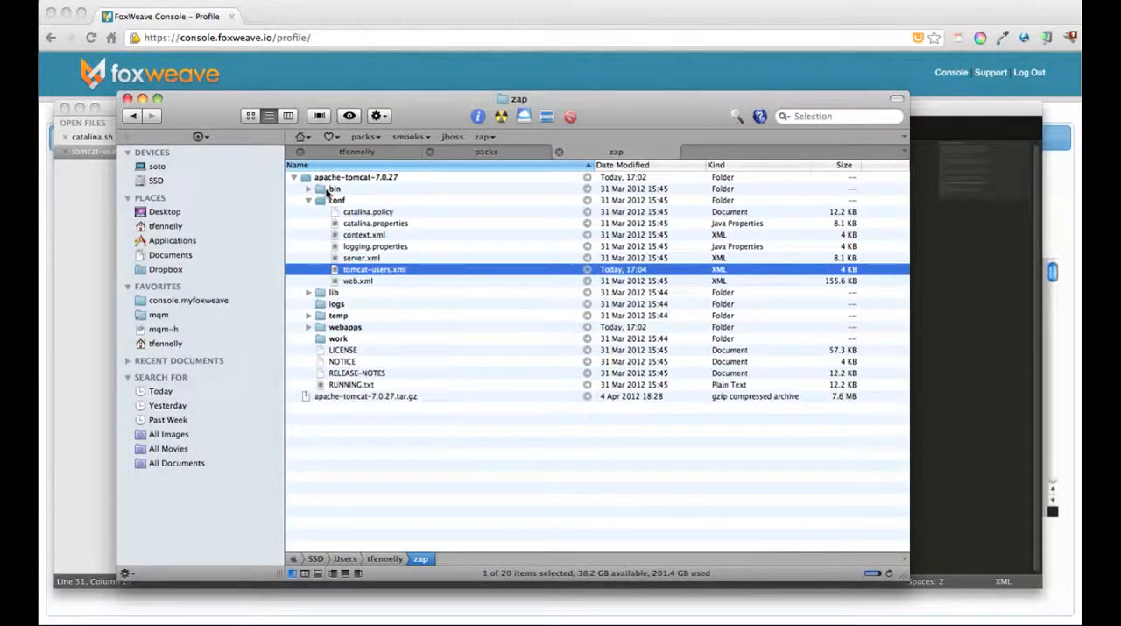
{"action": "left_click", "coordinate": [330, 190]}
{"action": "key", "text": "super+Tab"}
{"action": "key", "text": "super+Tab"}
{"action": "key", "text": "super+Tab"}
{"action": "key", "text": "super+Tab"}
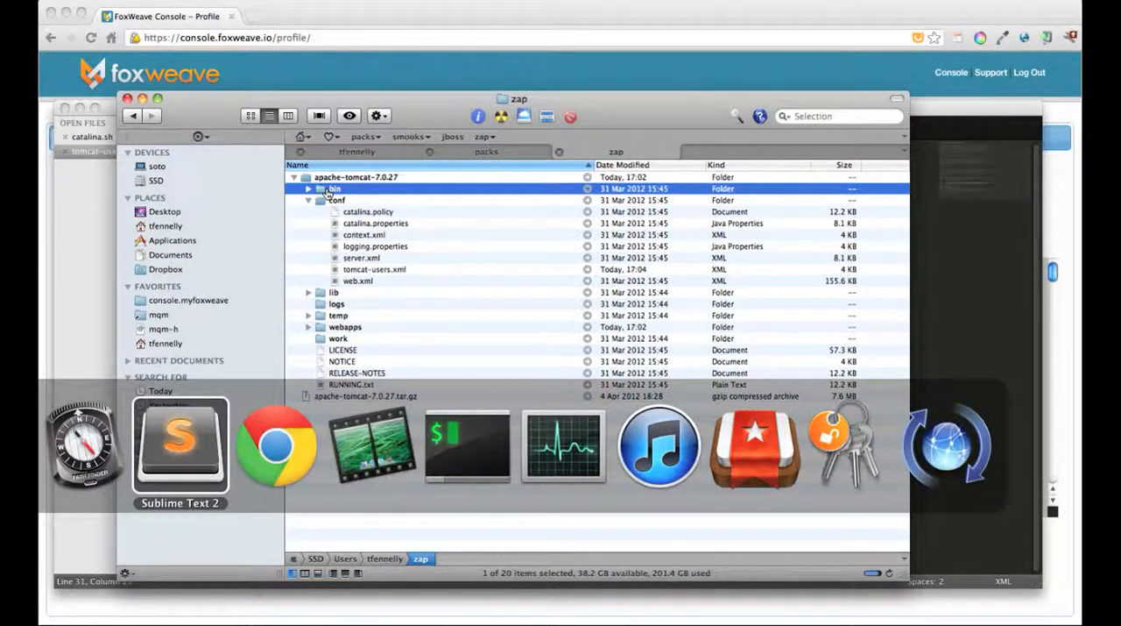
{"action": "type", "text": "cd"}
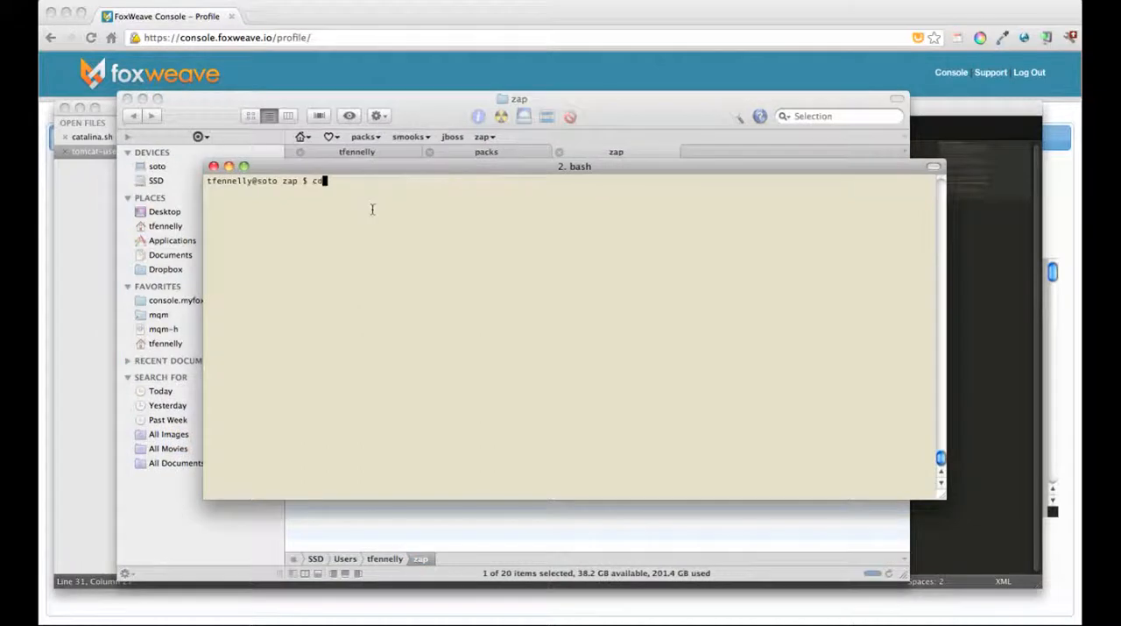
{"action": "type", "text": "/Users/tfennelly/zap/apache-tomcat-7.0.27/bin"}
{"action": "key", "text": "Return"}
{"action": "key", "text": "Return"}
{"action": "key", "text": "Return"}
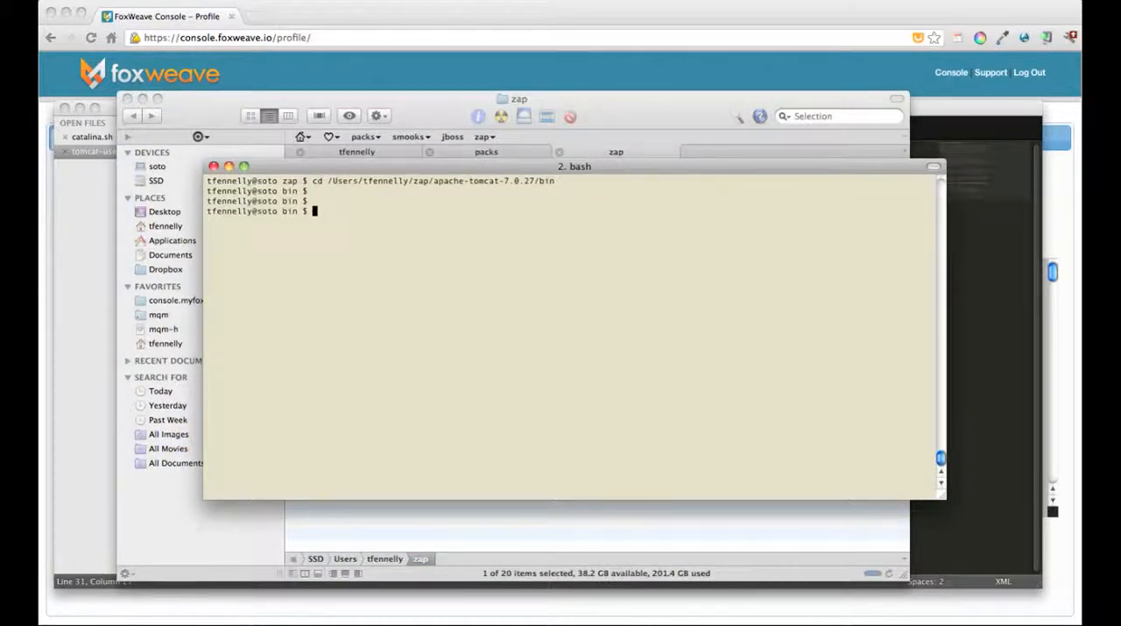
Step: Start Tomcat from its bin directory with ./catalina.sh run
{"action": "type", "text": "./catalina.sh run"}
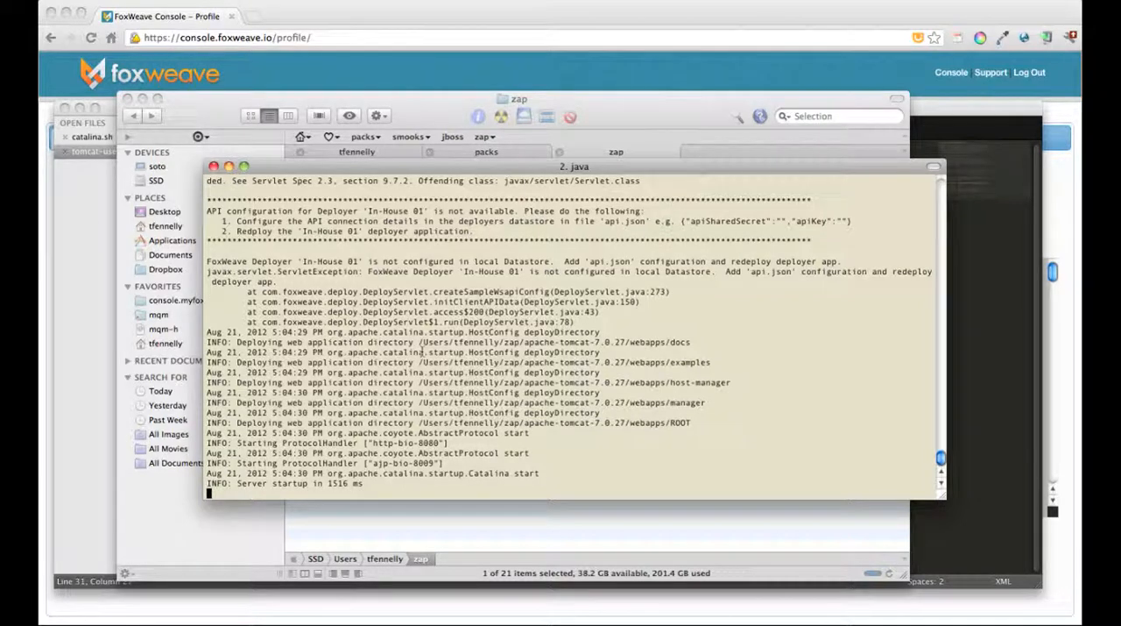
{"action": "left_click", "coordinate": [442, 64]}
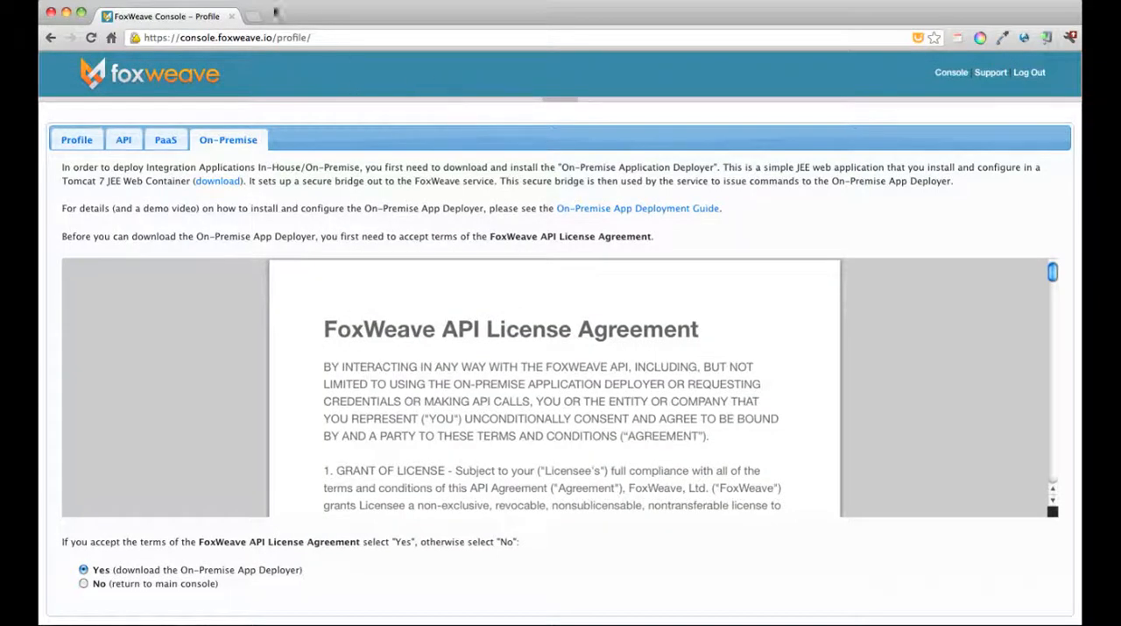
{"action": "left_click", "coordinate": [251, 17]}
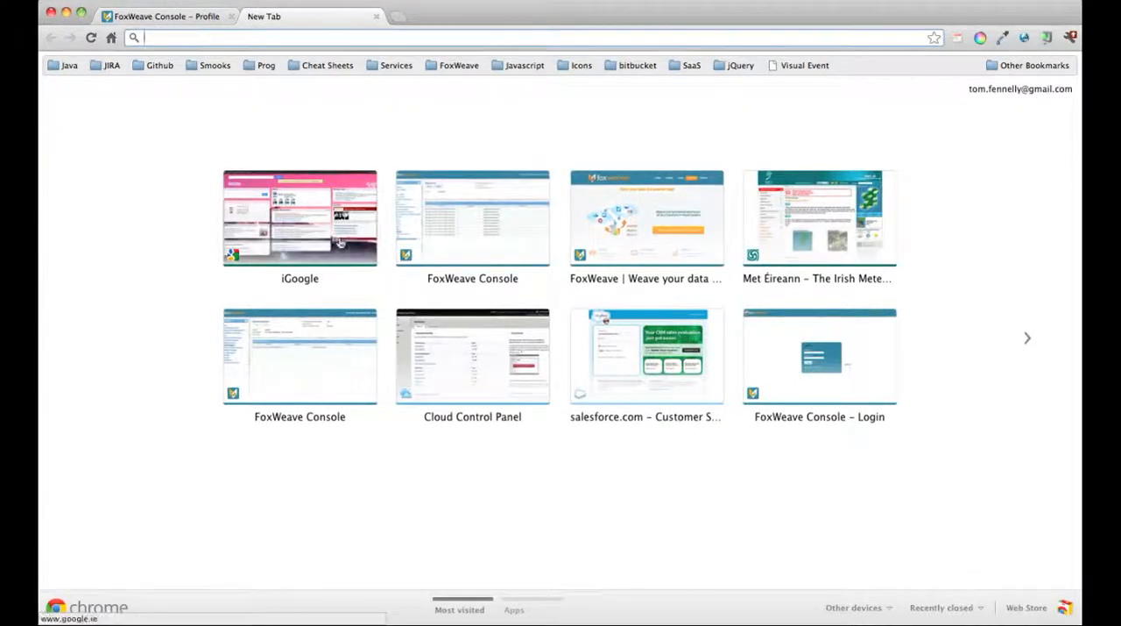
{"action": "key", "text": "super+Tab"}
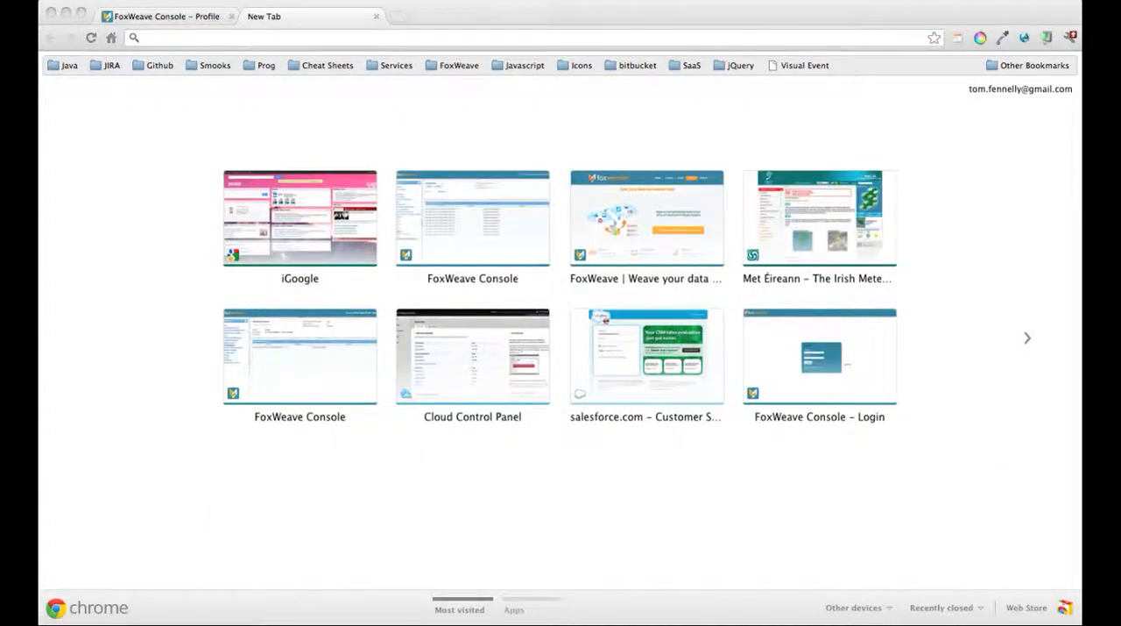
{"action": "left_click", "coordinate": [215, 39]}
{"action": "type", "text": "http://localhost:8080/foxweave-deployer-tomcat7/"}
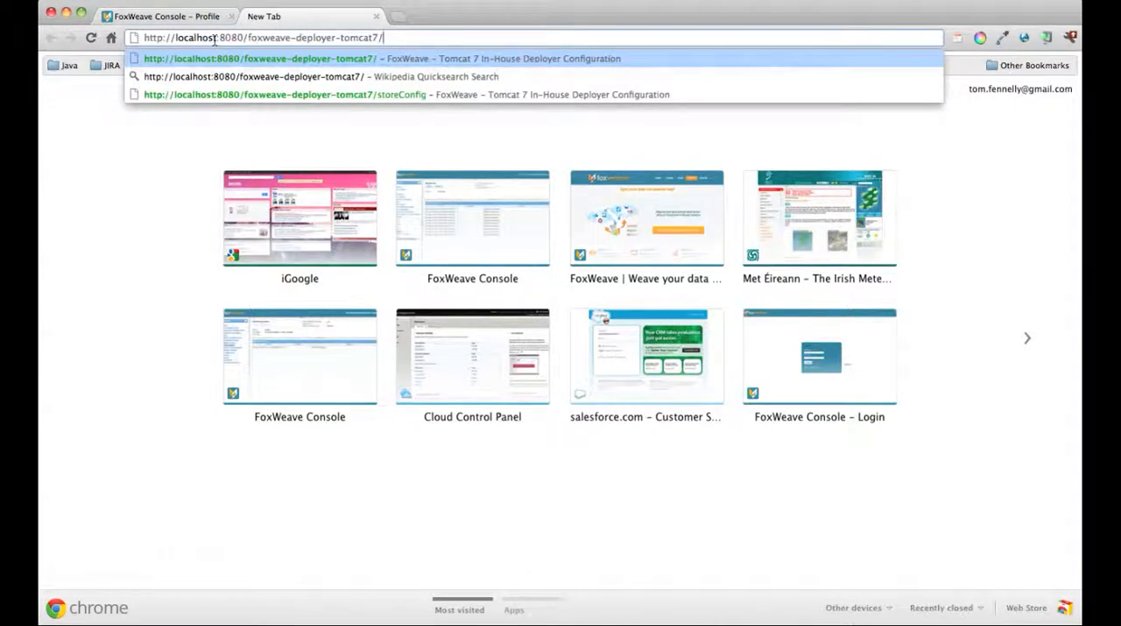
{"action": "key", "text": "Return"}
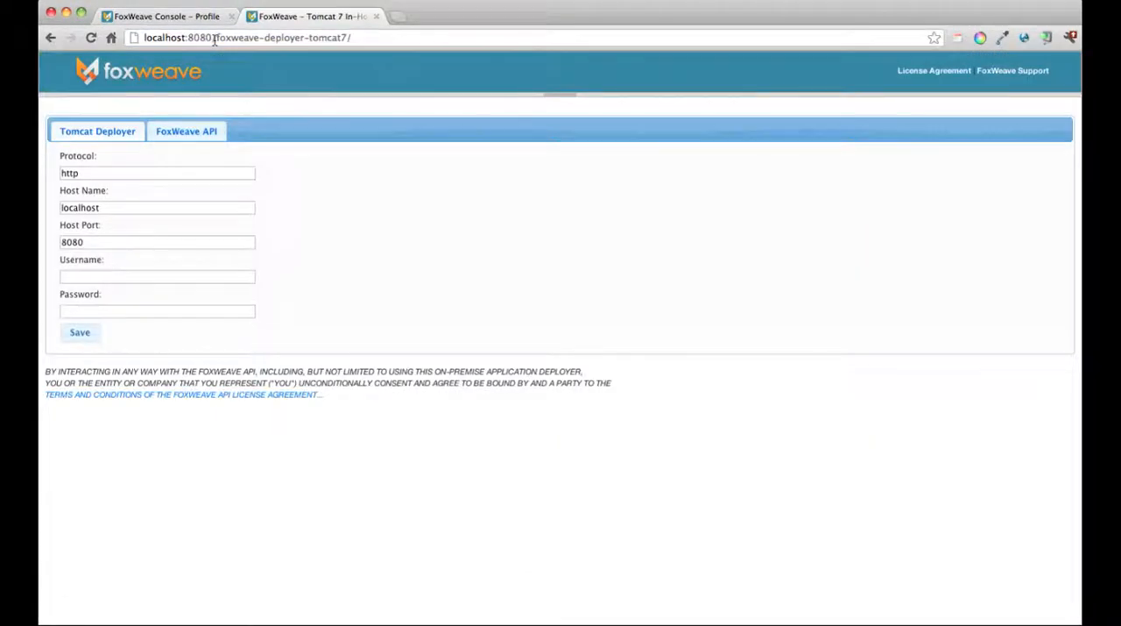
Step: Enter the username foxweave and the Tomcat user's password in the Tomcat Deployer settings, and save them
{"action": "left_click", "coordinate": [107, 278]}
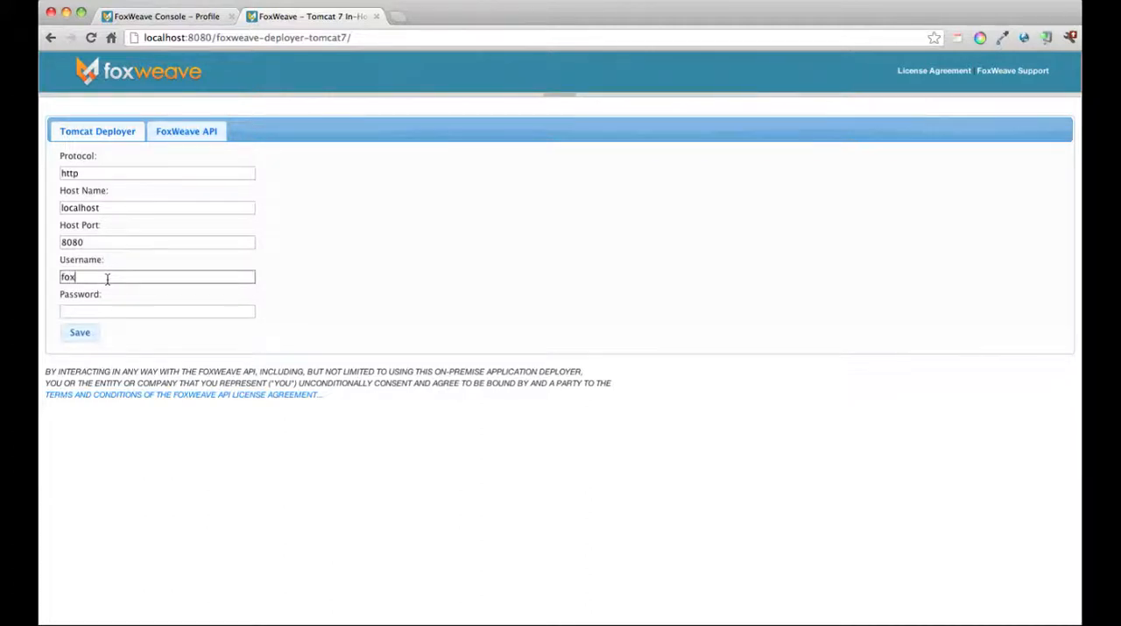
{"action": "key", "text": "Tab"}
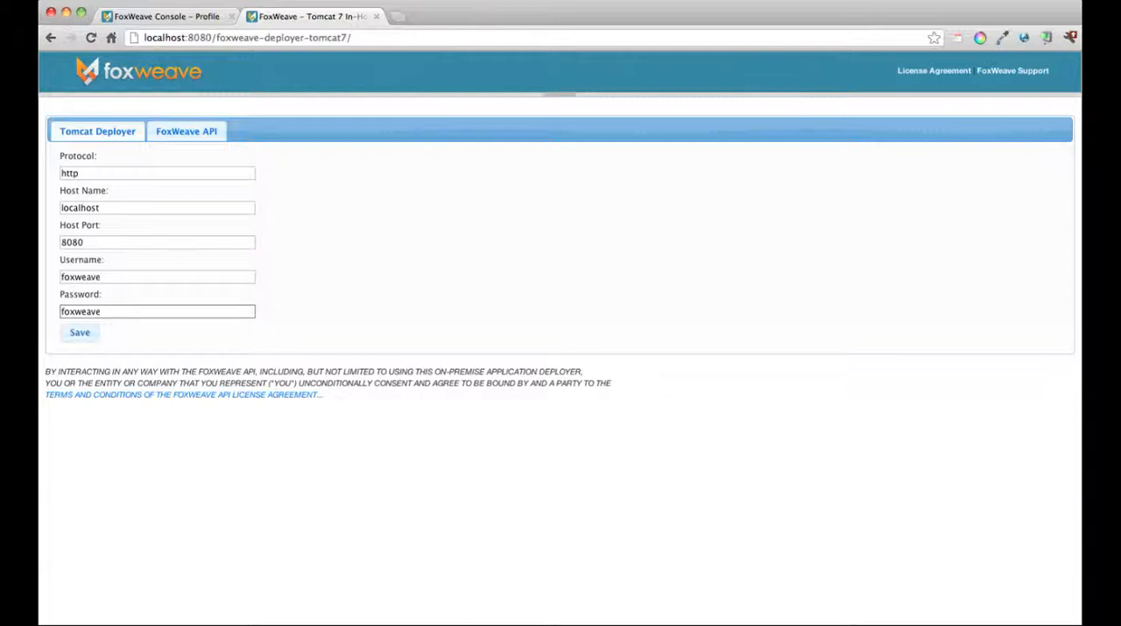
{"action": "left_click", "coordinate": [79, 334]}
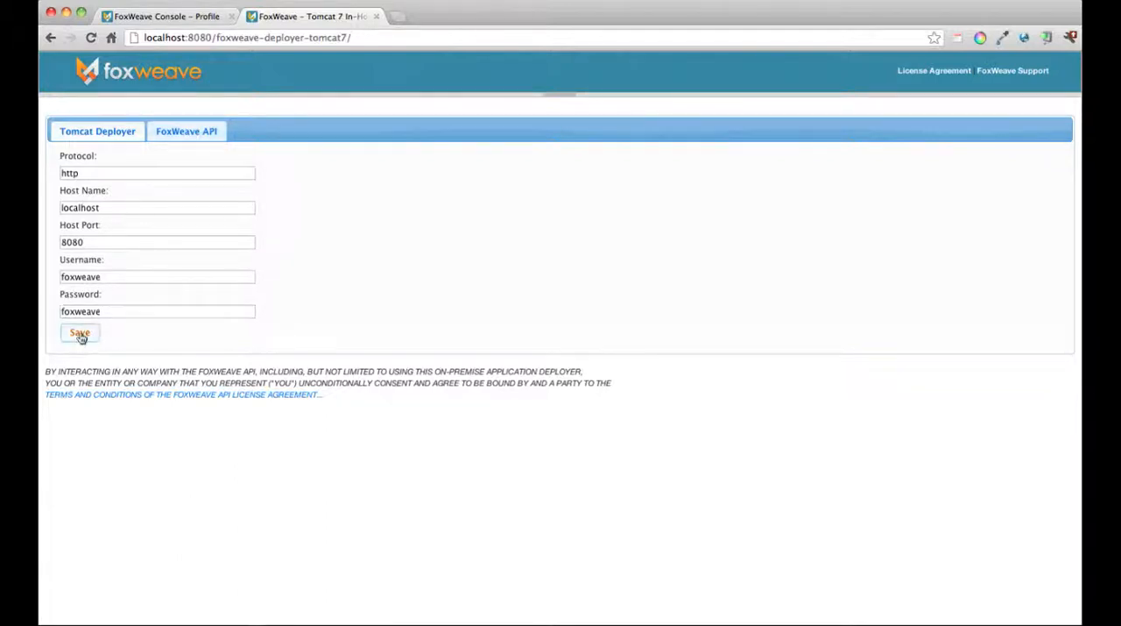
Step: Copy the API key from the FoxWeave Console profile into the API Key field of the deployer's FoxWeave API settings
{"action": "left_click", "coordinate": [185, 130]}
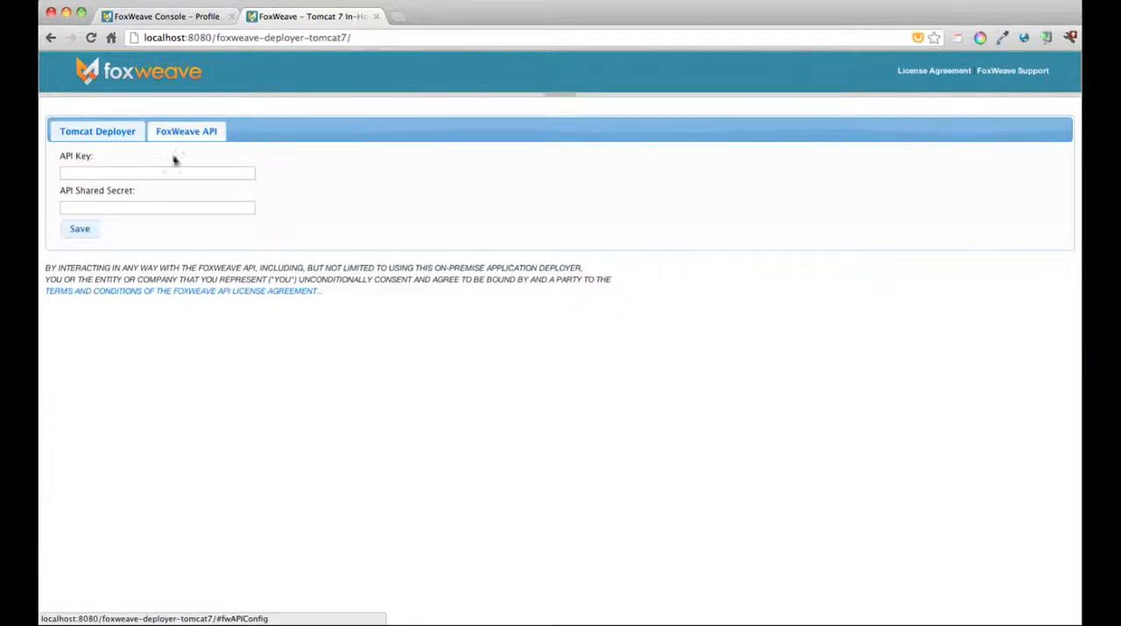
{"action": "left_click", "coordinate": [76, 173]}
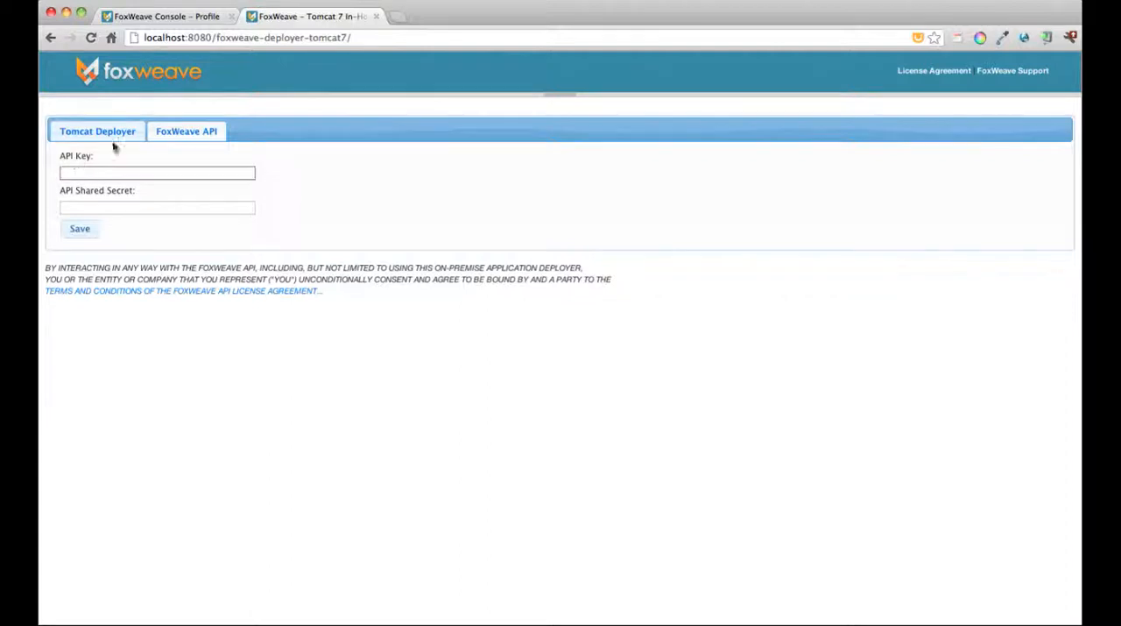
{"action": "left_click", "coordinate": [186, 18]}
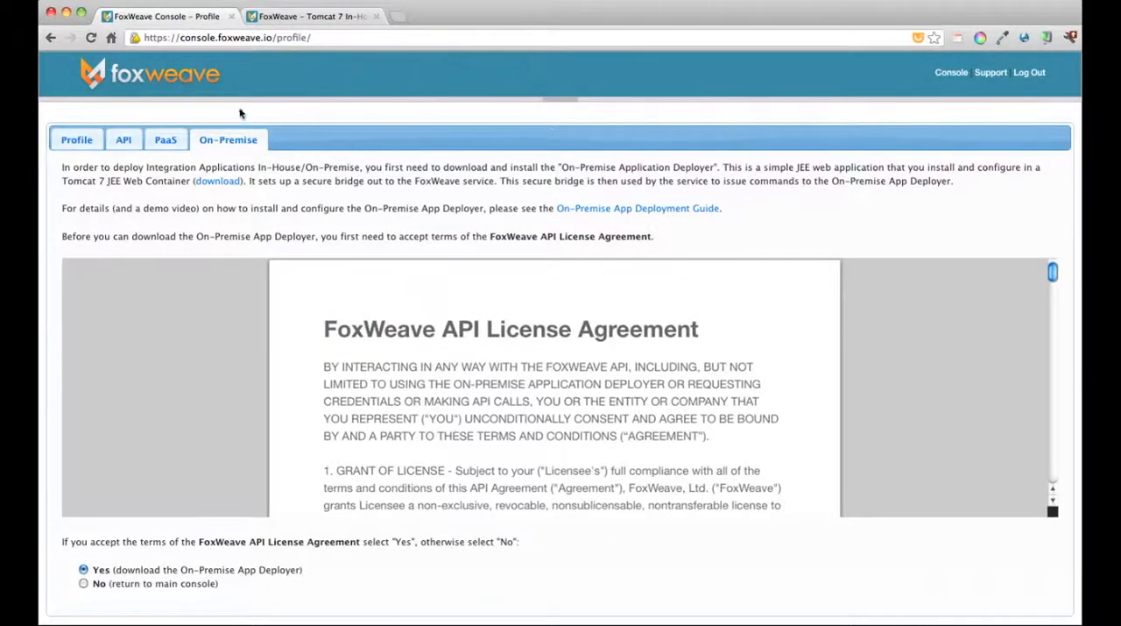
{"action": "left_click", "coordinate": [121, 141]}
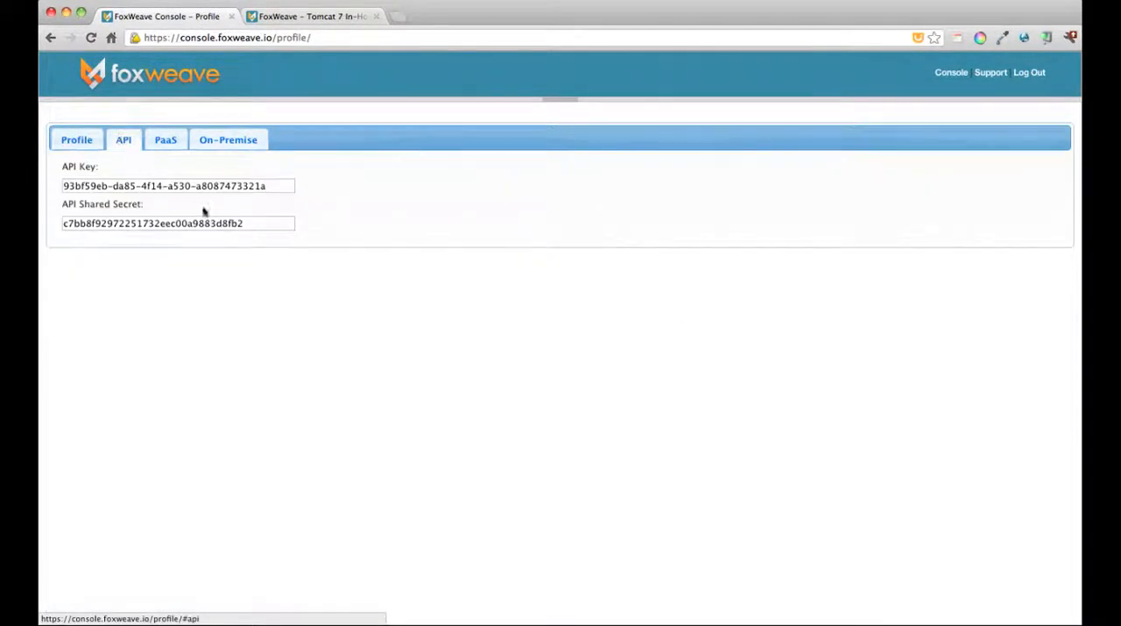
{"action": "left_click_drag", "start_coordinate": [280, 186], "coordinate": [54, 186]}
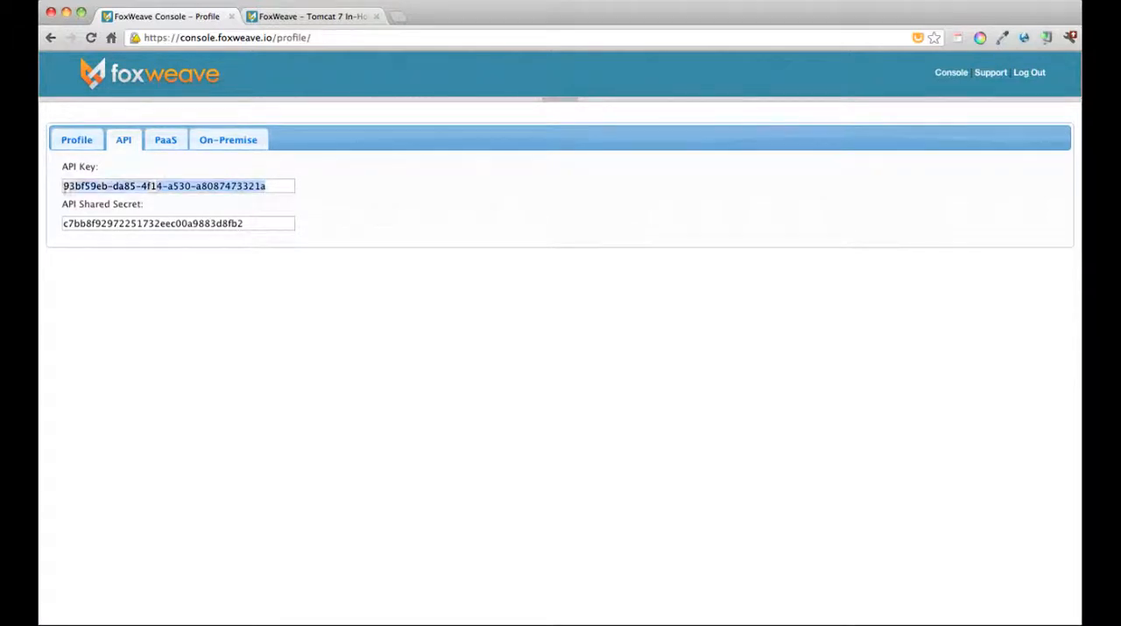
{"action": "left_click", "coordinate": [50, 186]}
{"action": "triple_click", "coordinate": [61, 185]}
{"action": "key", "text": "super+c"}
{"action": "left_click", "coordinate": [277, 17]}
{"action": "key", "text": "super+v"}
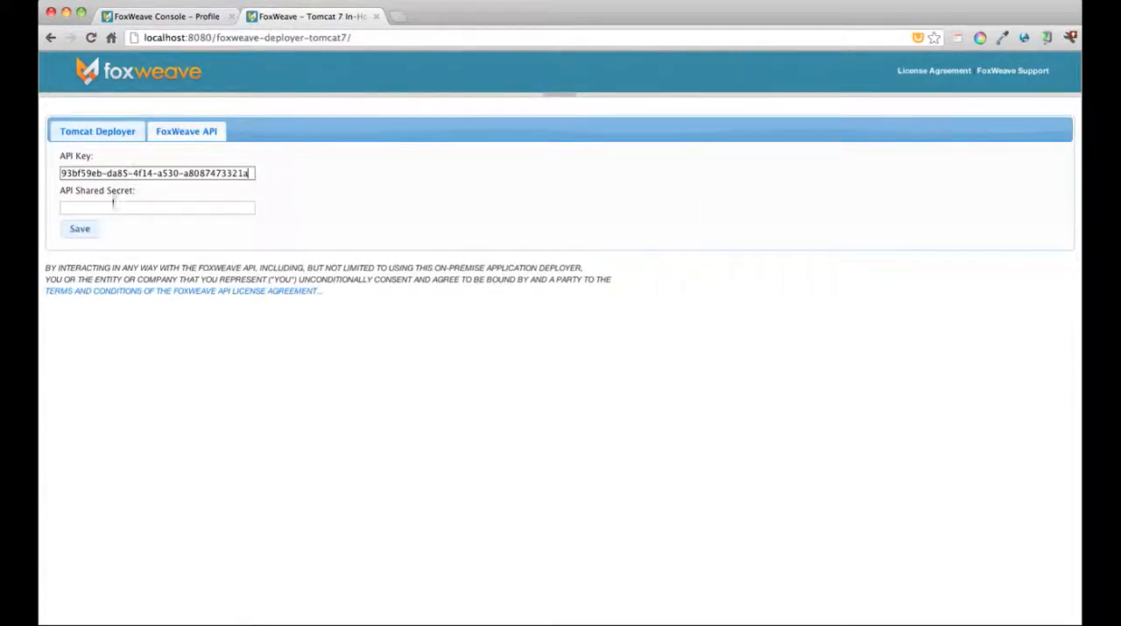
Step: Copy the API shared secret from the FoxWeave Console profile into the deployer's API Shared Secret field and save the API settings
{"action": "left_click", "coordinate": [106, 208]}
{"action": "left_click", "coordinate": [166, 17]}
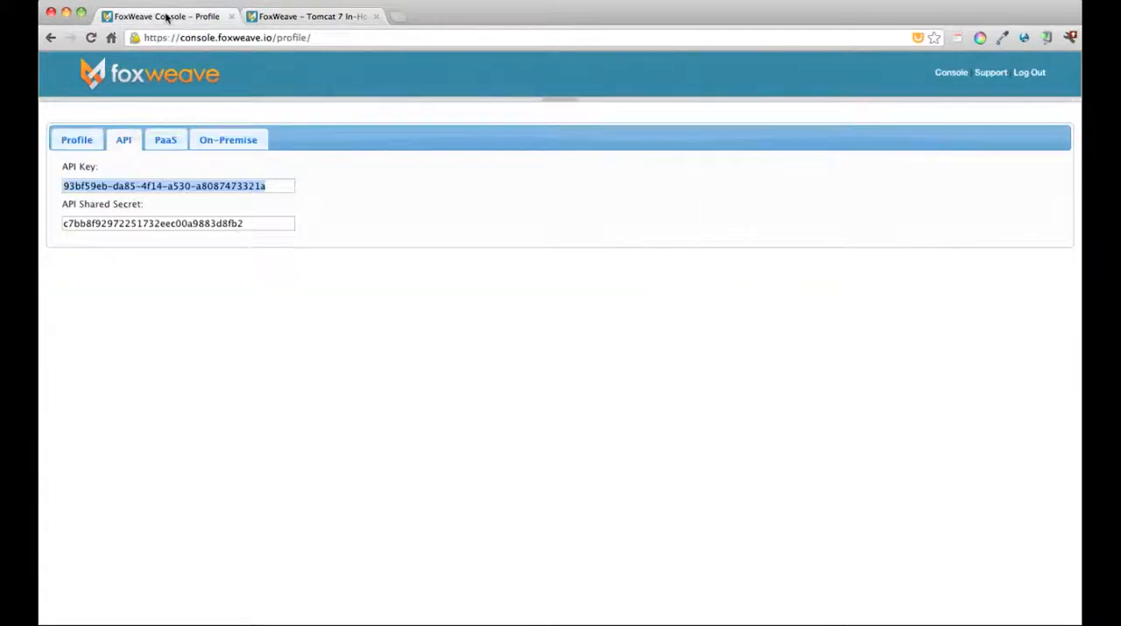
{"action": "left_click", "coordinate": [256, 222]}
{"action": "left_click_drag", "start_coordinate": [259, 226], "coordinate": [60, 225]}
{"action": "left_click", "coordinate": [56, 220]}
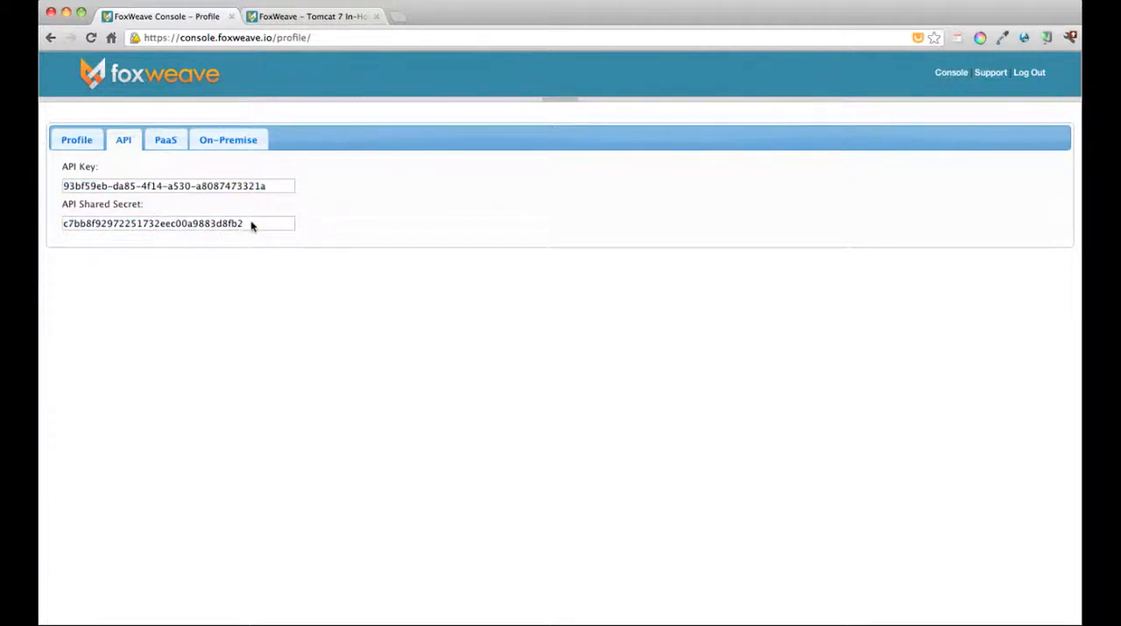
{"action": "left_click_drag", "start_coordinate": [251, 226], "coordinate": [63, 226]}
{"action": "key", "text": "super+c"}
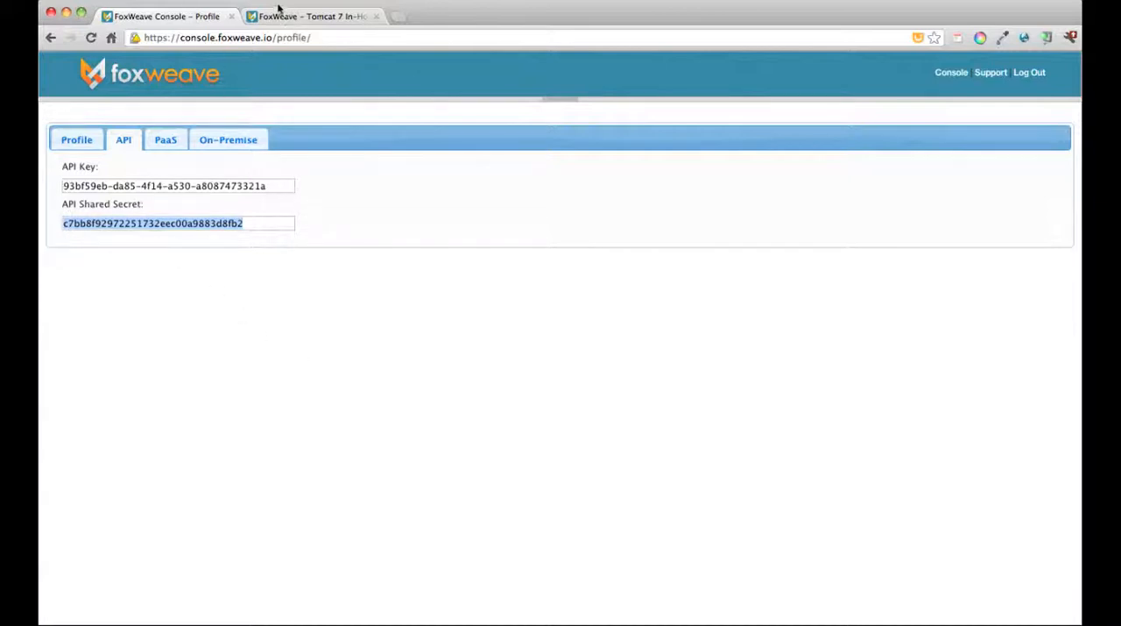
{"action": "left_click", "coordinate": [309, 18]}
{"action": "left_click", "coordinate": [117, 204]}
{"action": "key", "text": "super+v"}
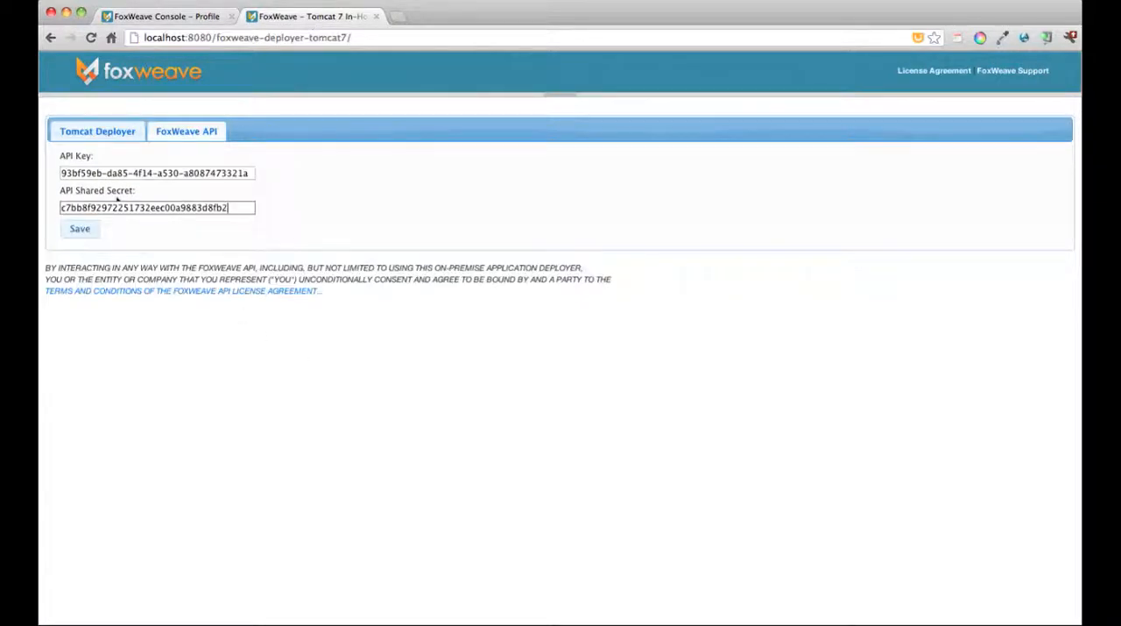
{"action": "left_click", "coordinate": [80, 230]}
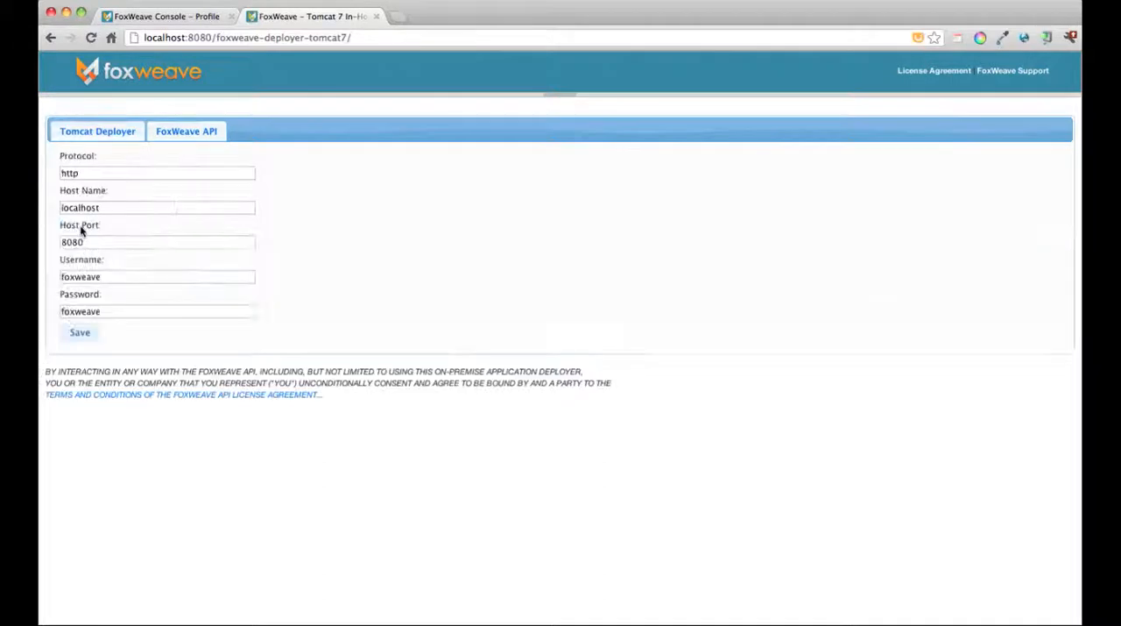
Step: Check the saved FoxWeave API and Tomcat Deployer settings, and return to the FoxWeave Console profile page
{"action": "left_click", "coordinate": [171, 131]}
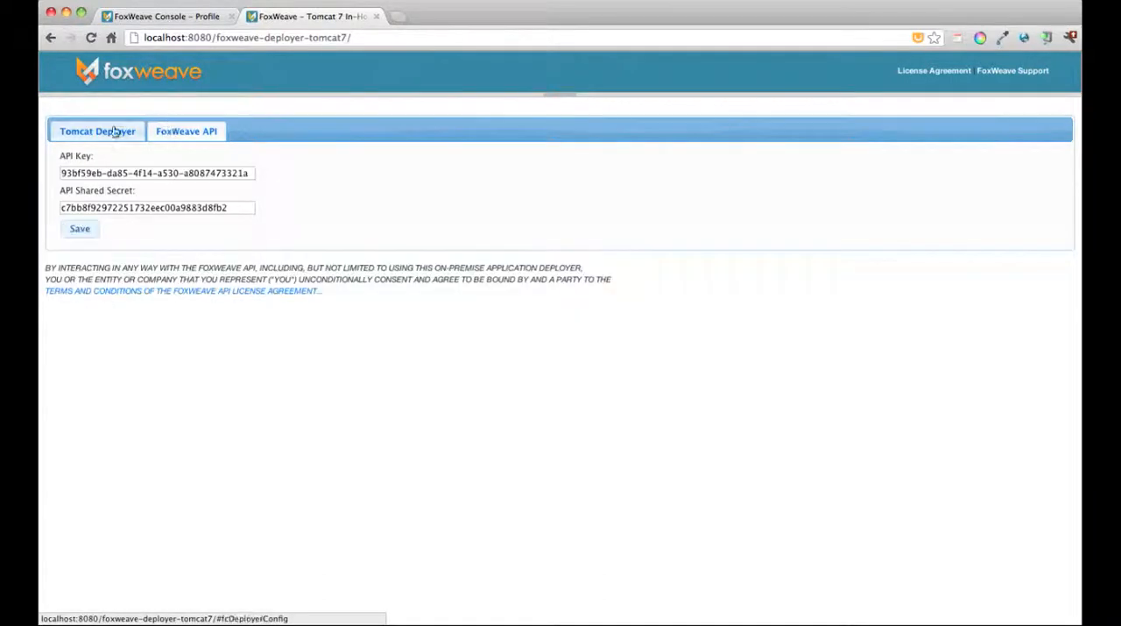
{"action": "left_click", "coordinate": [113, 128]}
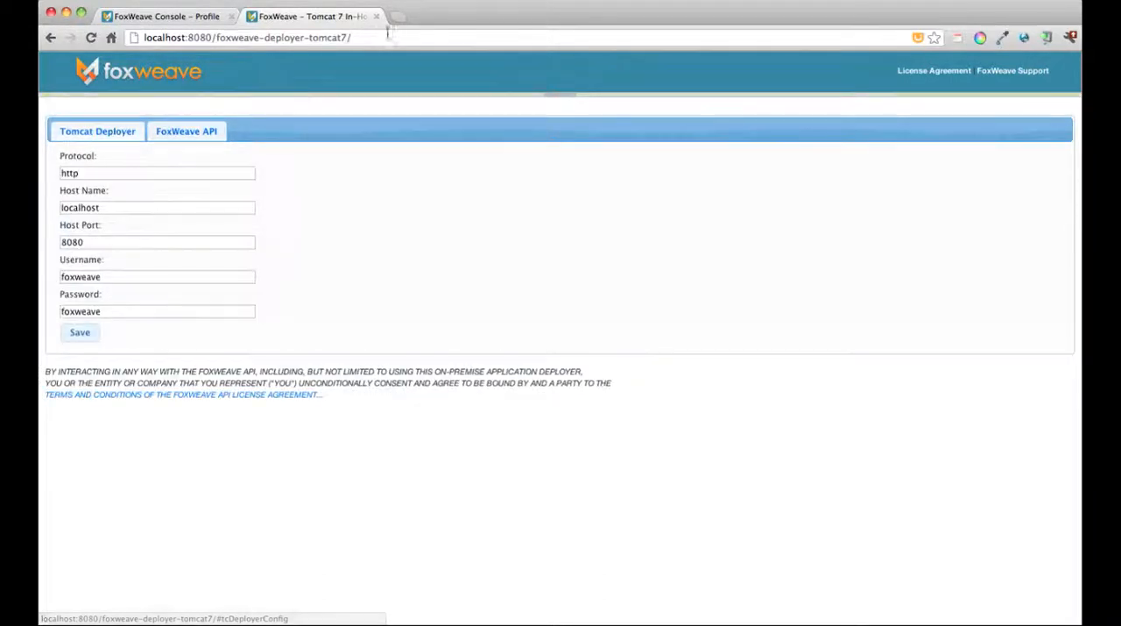
{"action": "left_click", "coordinate": [191, 16]}
Step: Switch to iTerm2, stop the running Tomcat server and start it again with ./catalina.sh run
{"action": "key", "text": "super+Tab"}
{"action": "key", "text": "super+Tab"}
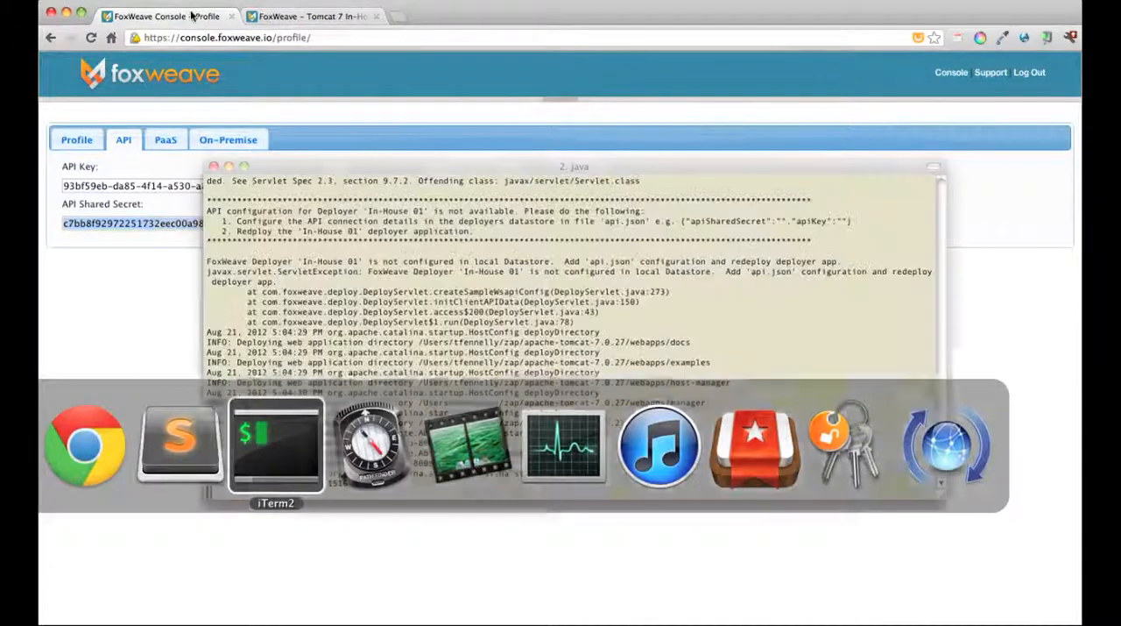
{"action": "key", "text": "ctrl+c"}
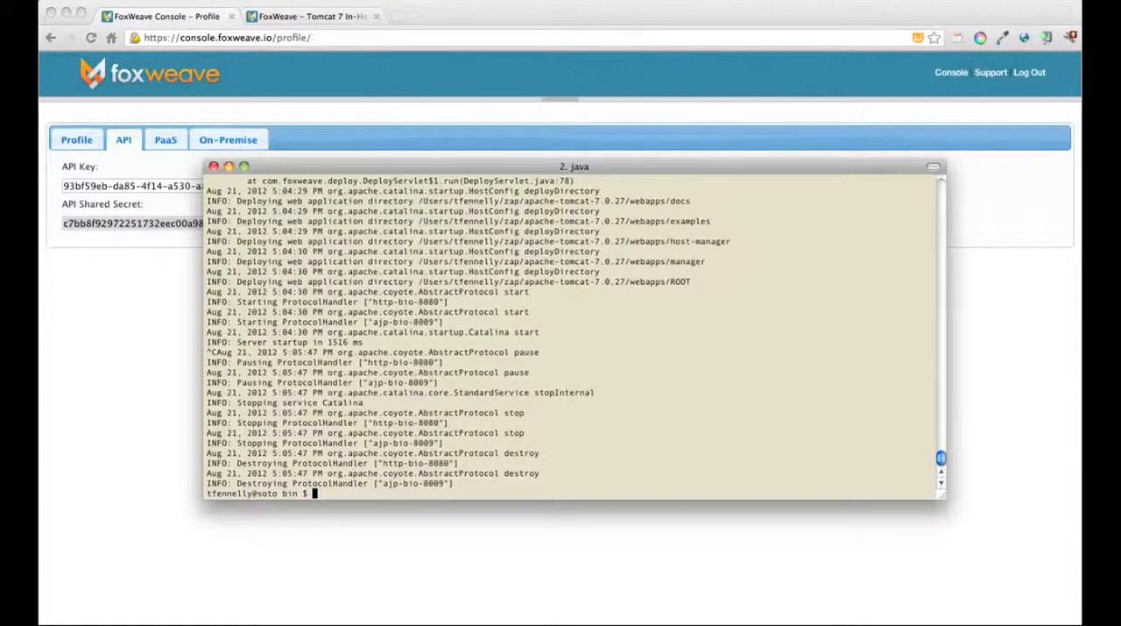
{"action": "key", "text": "Up"}
{"action": "key", "text": "Return"}
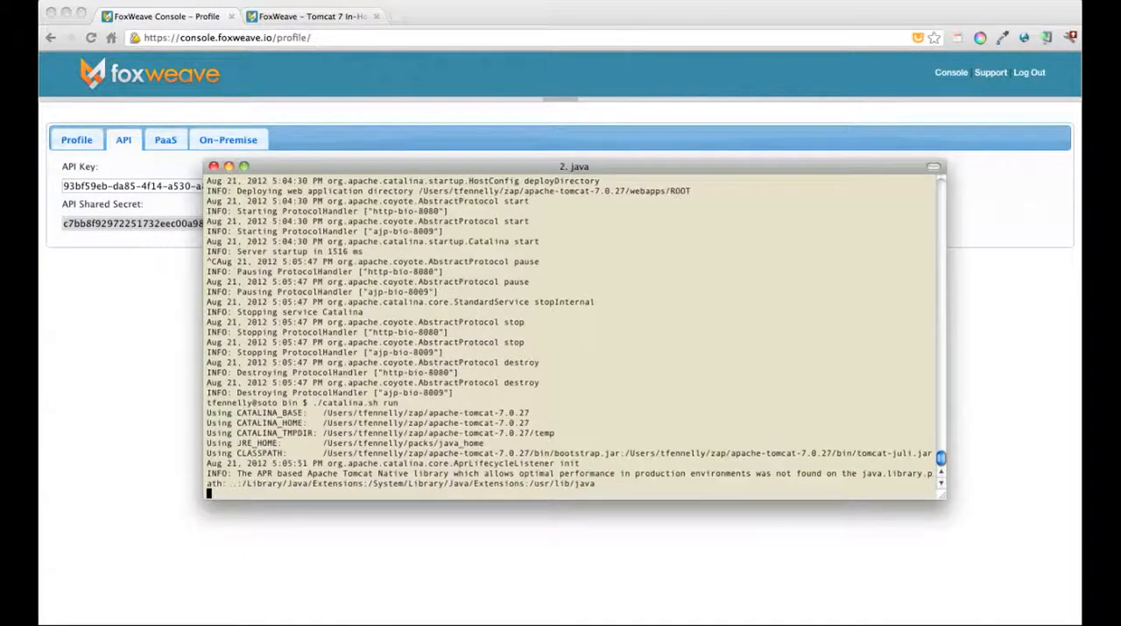
Step: Return to the FoxWeave Console's integration applications in the browser and start In-House Test App on the Tomcat_v7 (In-House 01) platform
{"action": "left_click", "coordinate": [194, 17]}
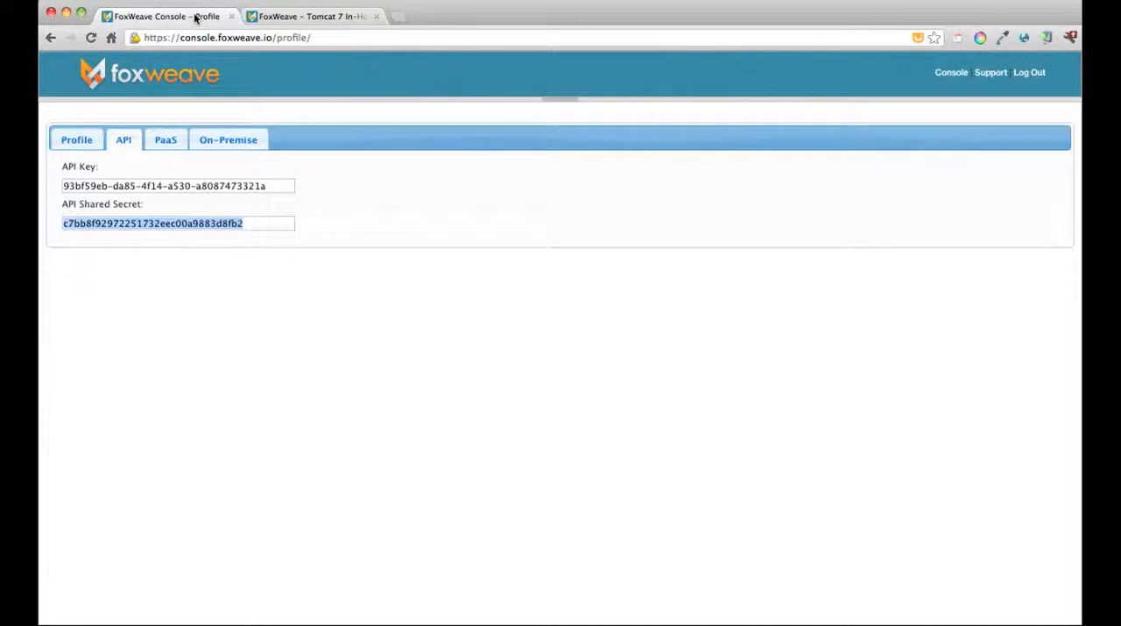
{"action": "left_click", "coordinate": [953, 73]}
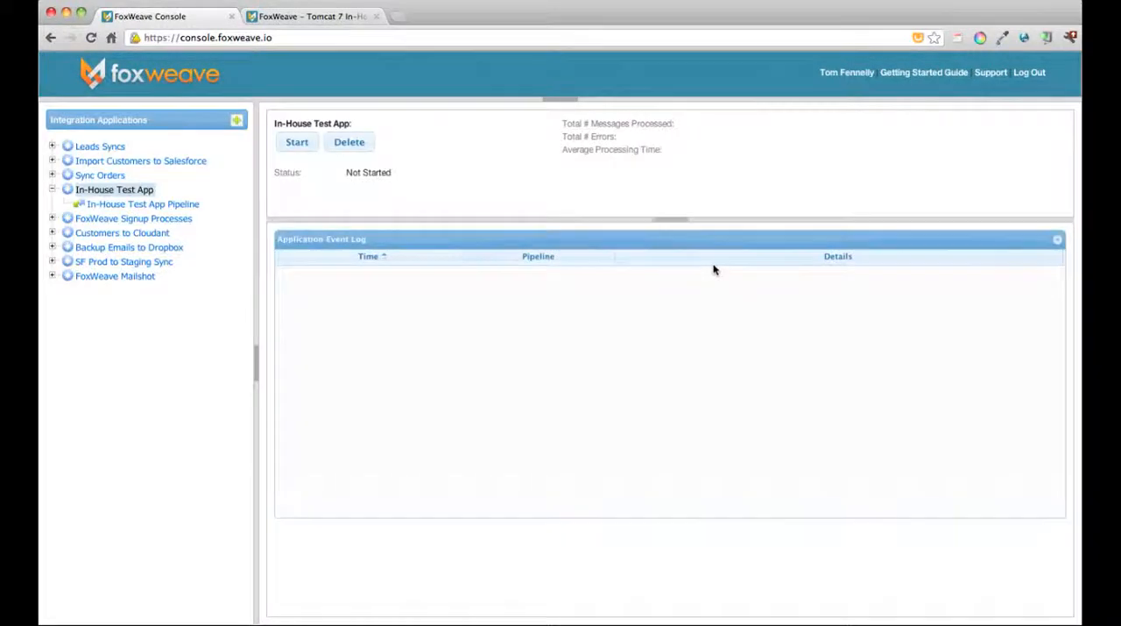
{"action": "left_click", "coordinate": [297, 141]}
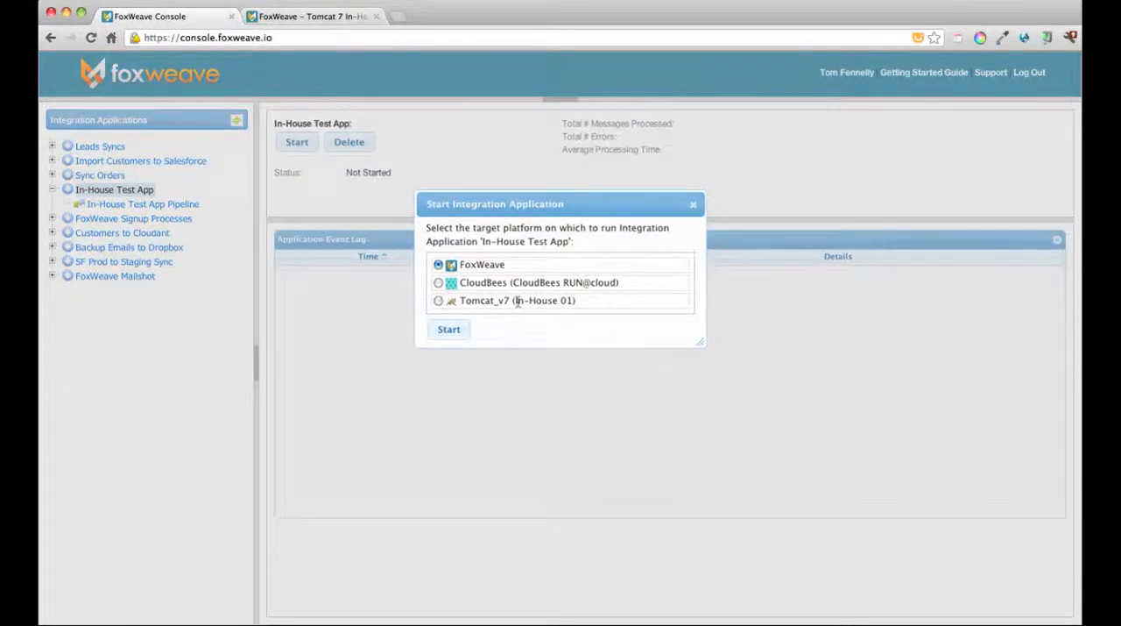
{"action": "left_click_drag", "start_coordinate": [517, 301], "coordinate": [577, 301]}
{"action": "left_click", "coordinate": [593, 311]}
{"action": "left_click", "coordinate": [438, 301]}
{"action": "left_click", "coordinate": [448, 328]}
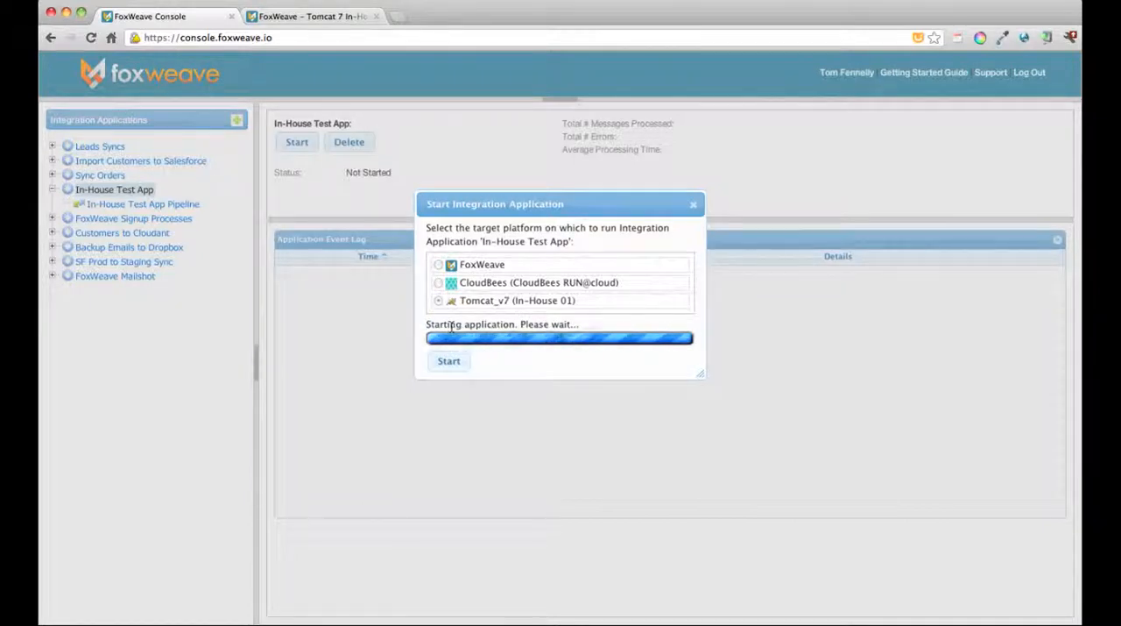
Step: Check the deployment in the iTerm2 Tomcat log, stop In-House Test App from the FoxWeave Console, and return to the log
{"action": "key", "text": "super+Tab"}
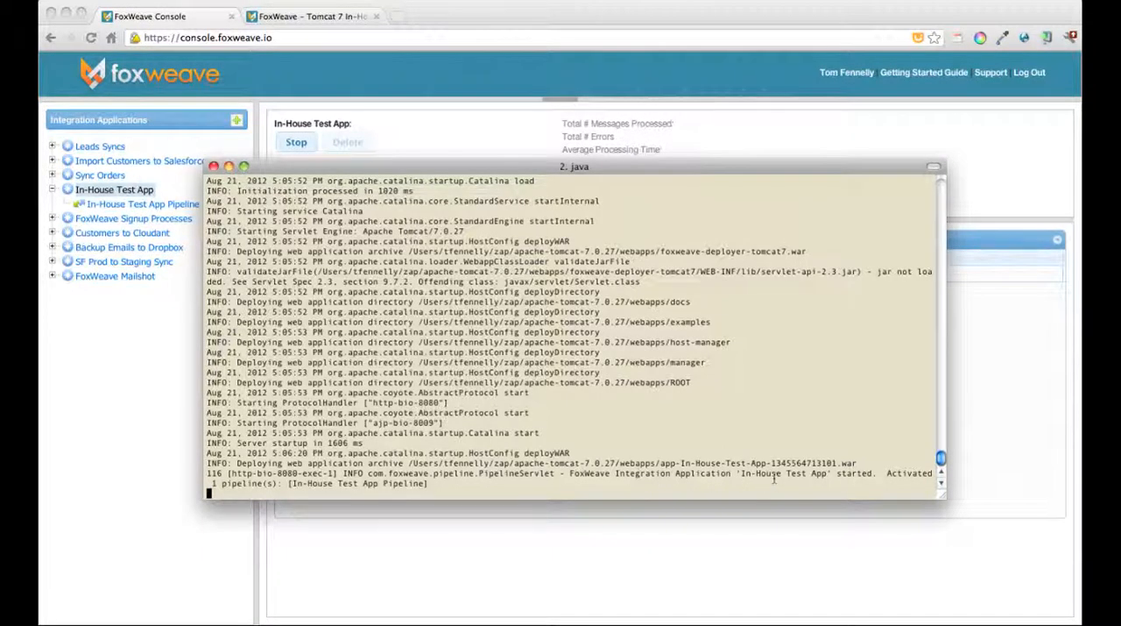
{"action": "left_click", "coordinate": [161, 508]}
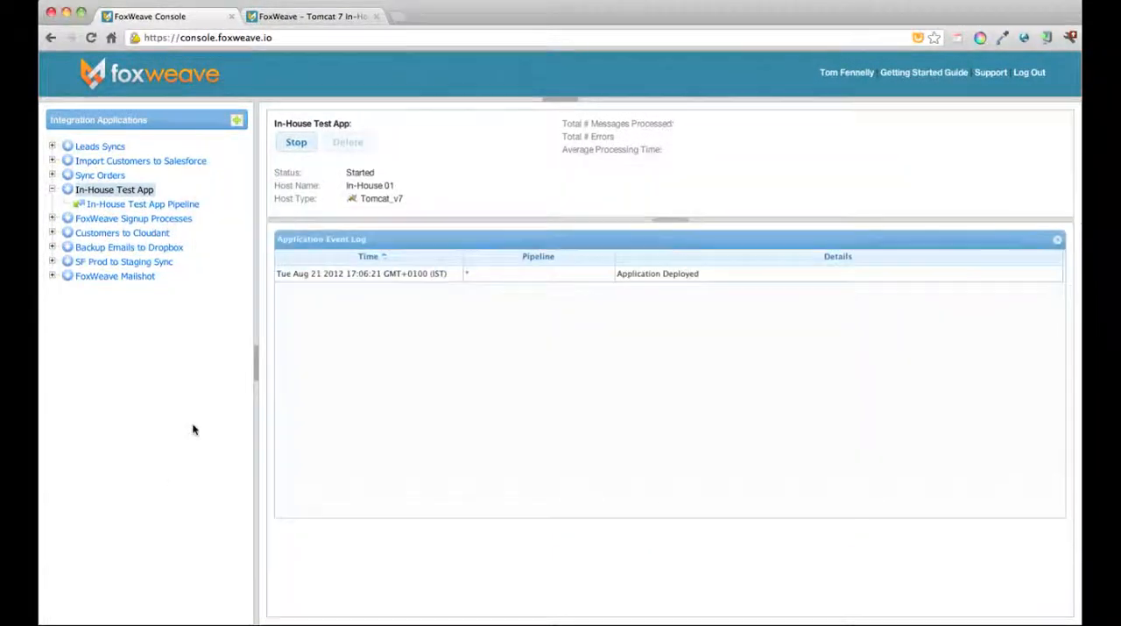
{"action": "left_click", "coordinate": [299, 146]}
{"action": "key", "text": "super+Tab"}
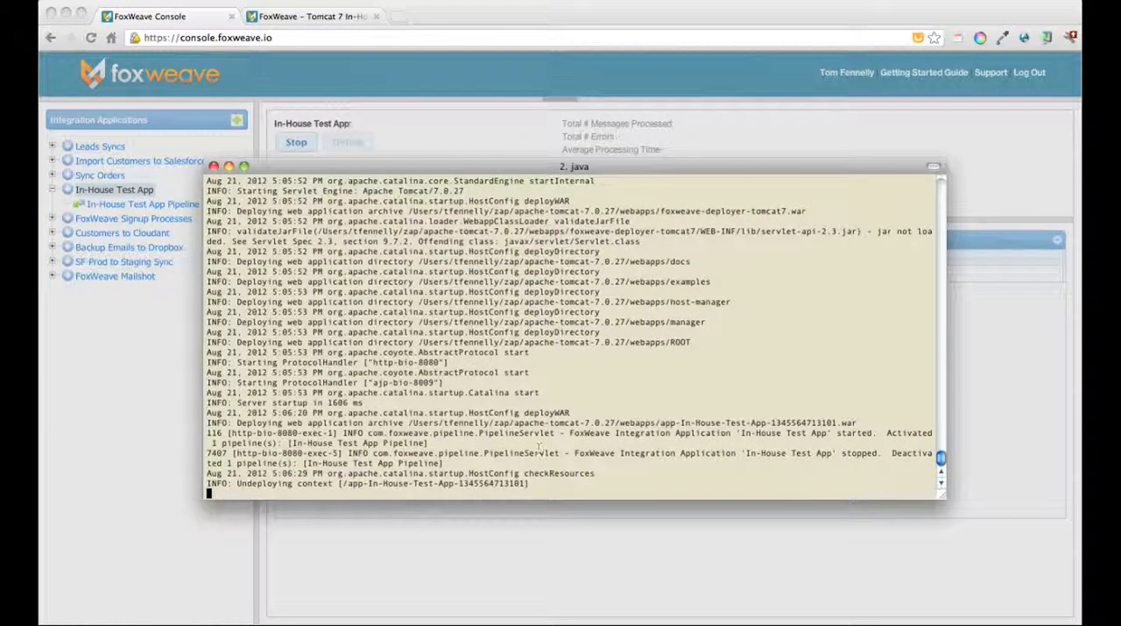